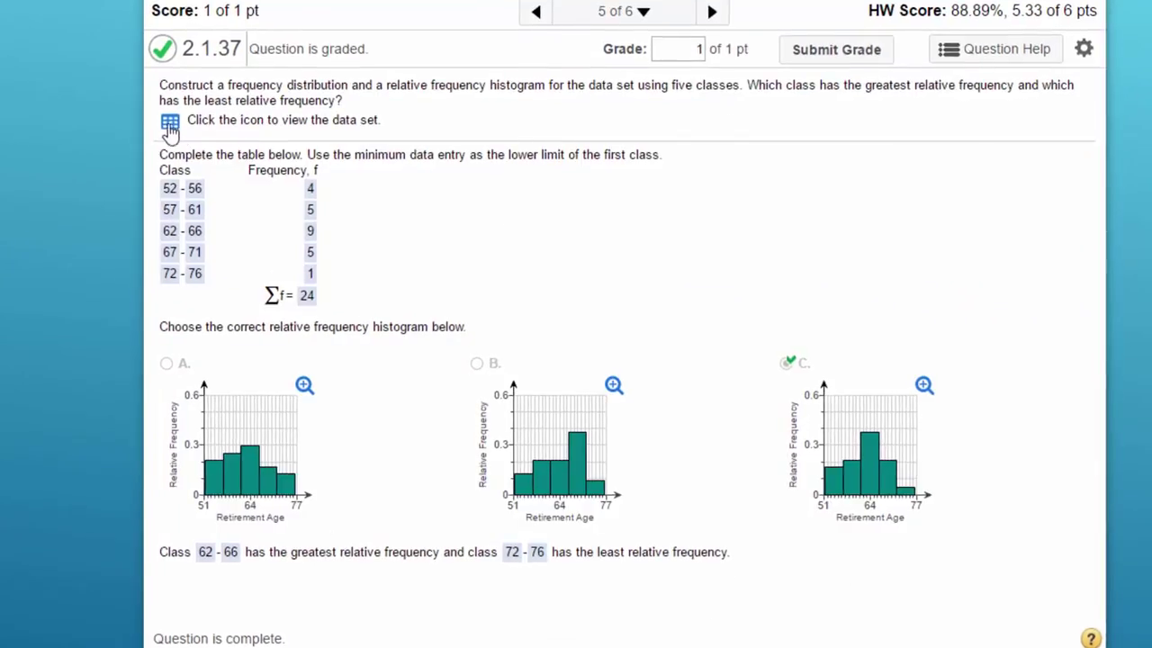
- Open the doctors' retirement-age data set in StatCrunch
{"action": "left_click", "coordinate": [181, 132]}
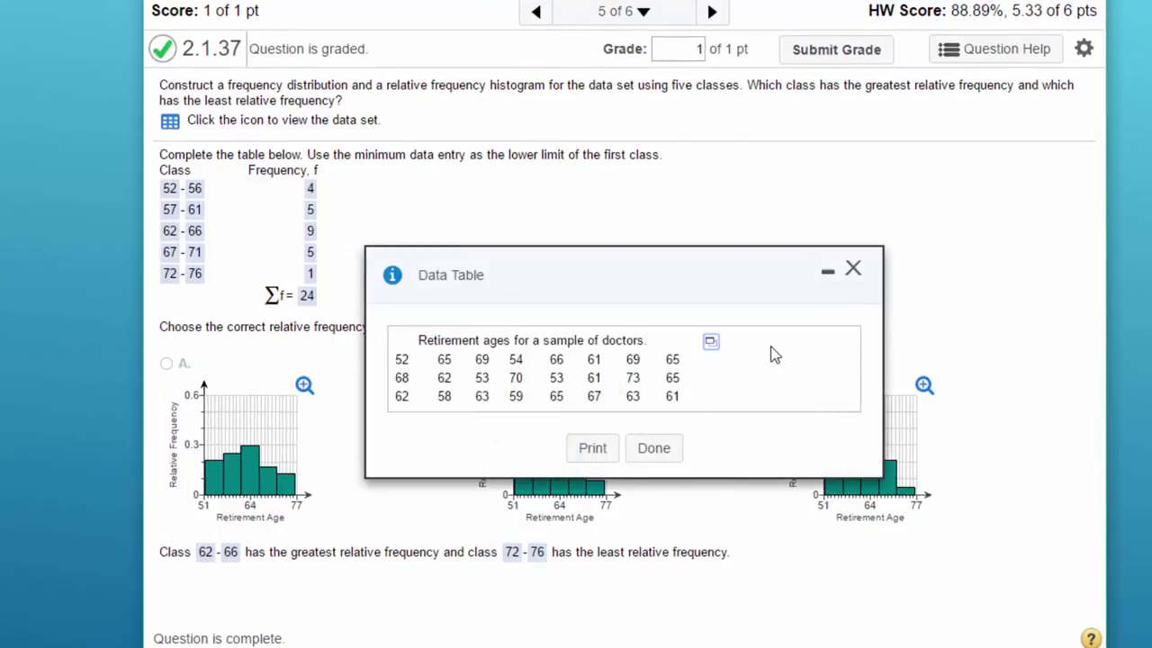
{"action": "left_click", "coordinate": [711, 343]}
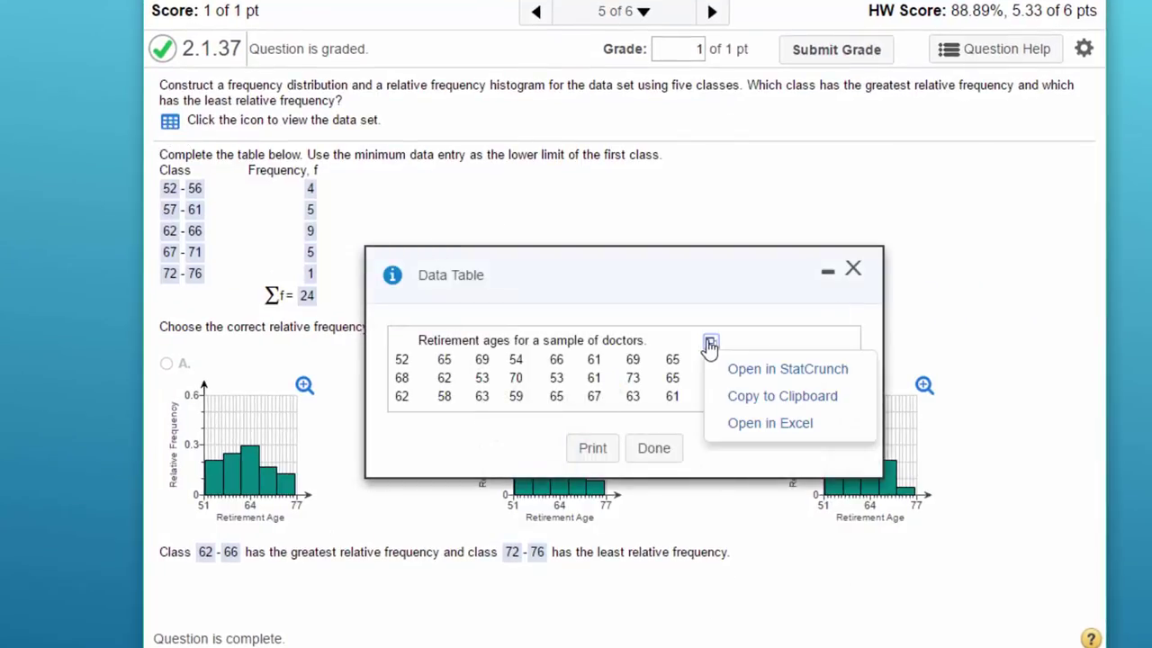
{"action": "left_click", "coordinate": [760, 369]}
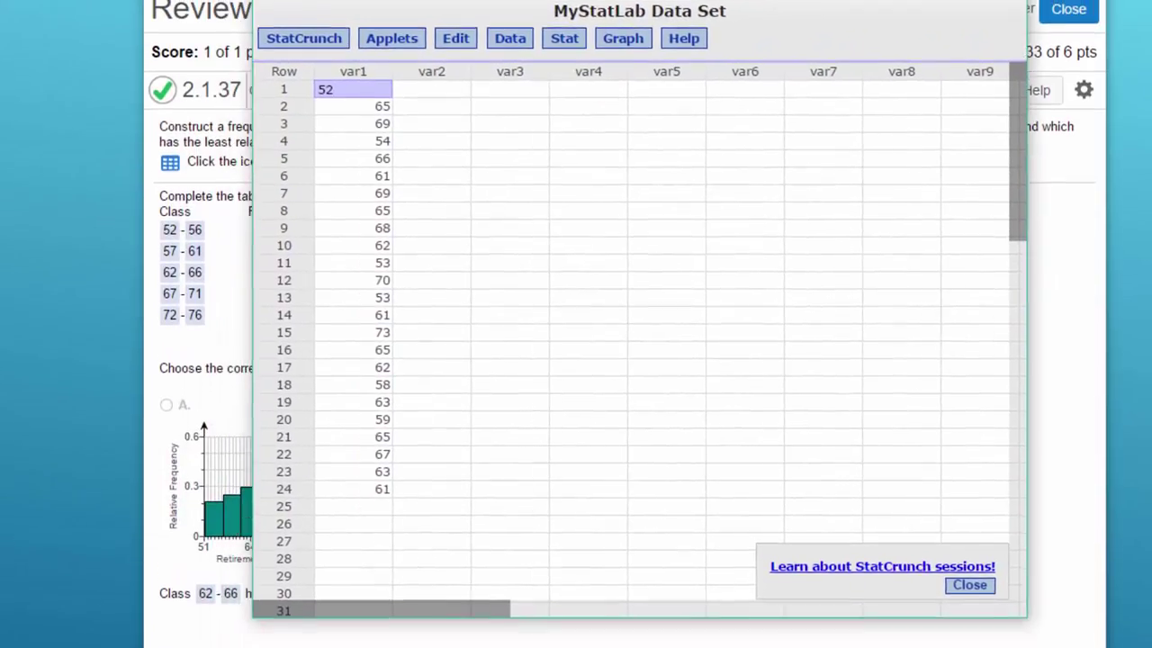
- Enlarge and reposition the data window so all 24 var1 values show
{"action": "left_click_drag", "start_coordinate": [664, 614], "coordinate": [666, 647]}
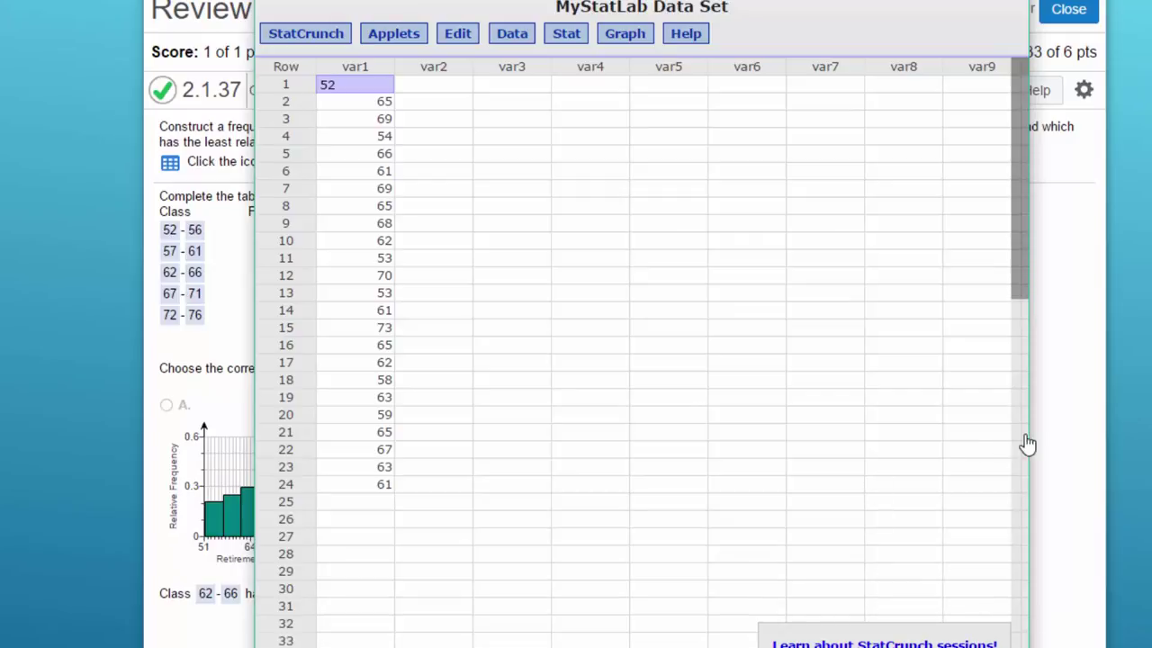
{"action": "left_click_drag", "start_coordinate": [1029, 431], "coordinate": [1082, 429]}
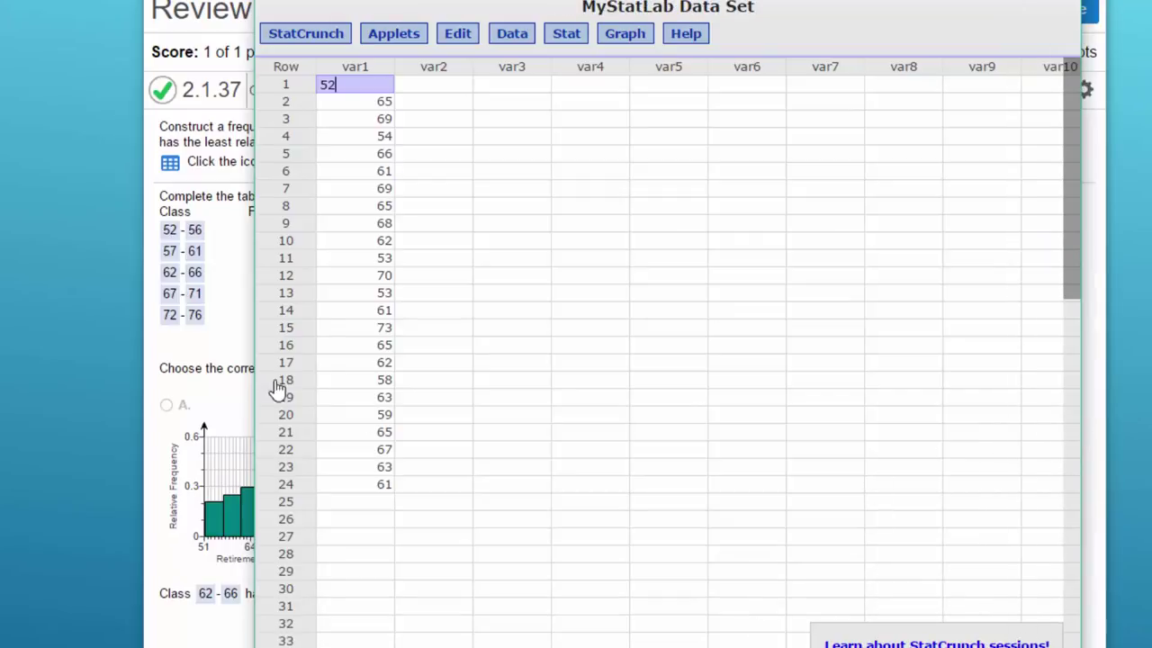
{"action": "left_click_drag", "start_coordinate": [251, 382], "coordinate": [193, 393]}
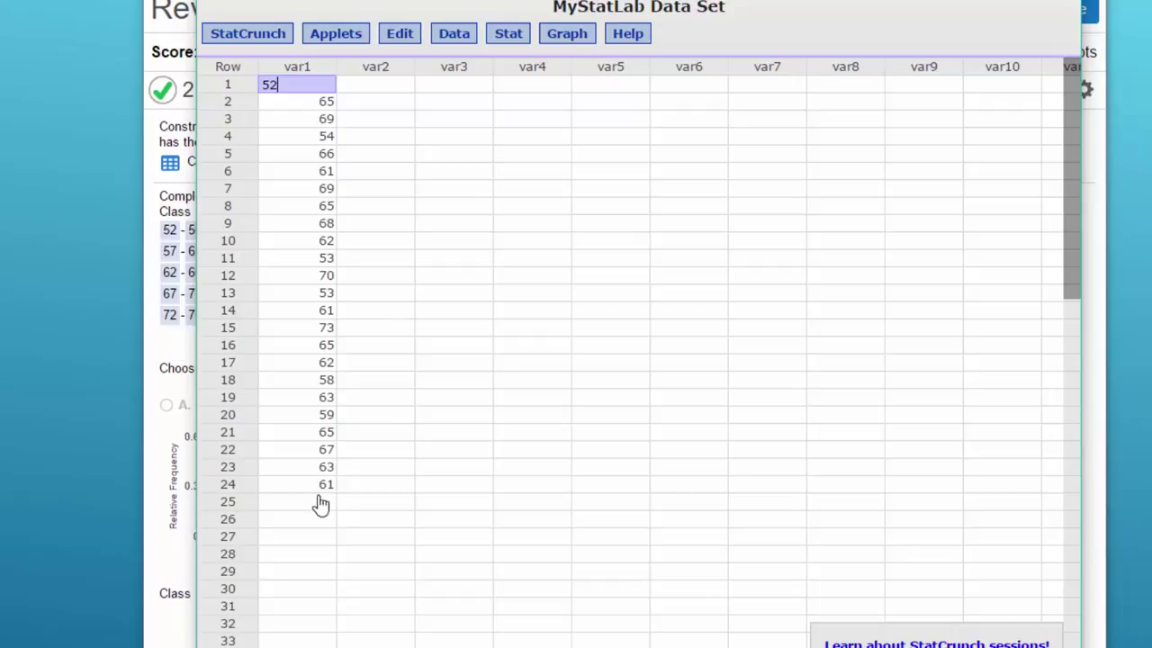
{"action": "left_click_drag", "start_coordinate": [517, 0], "coordinate": [507, 159]}
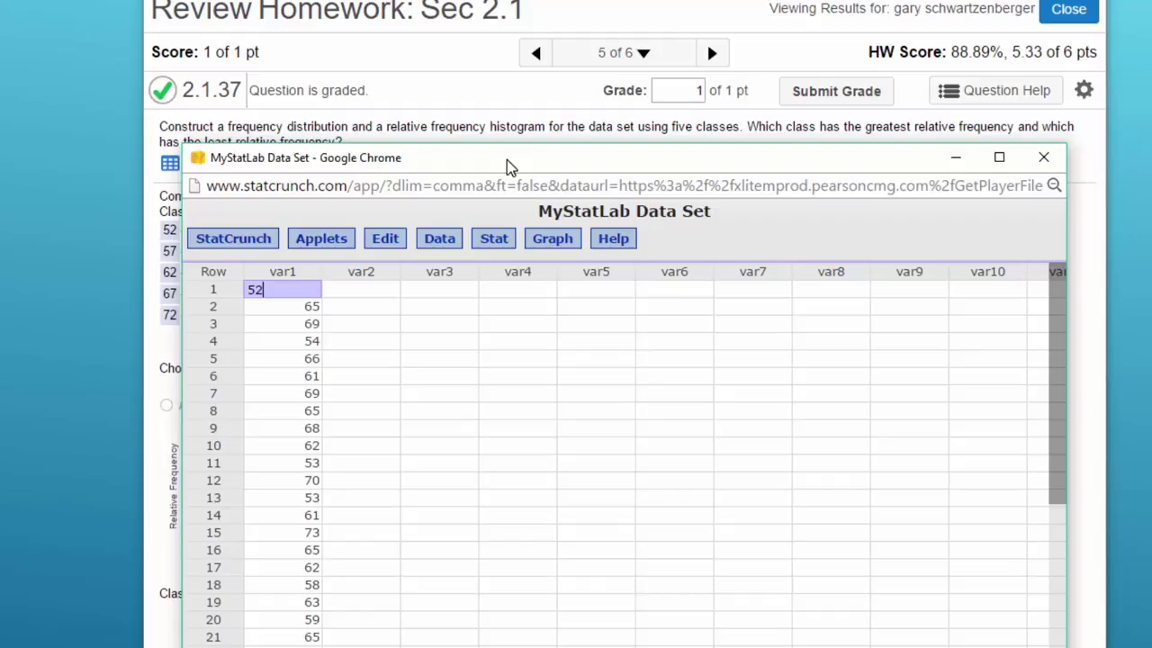
{"action": "left_click_drag", "start_coordinate": [507, 160], "coordinate": [509, 0]}
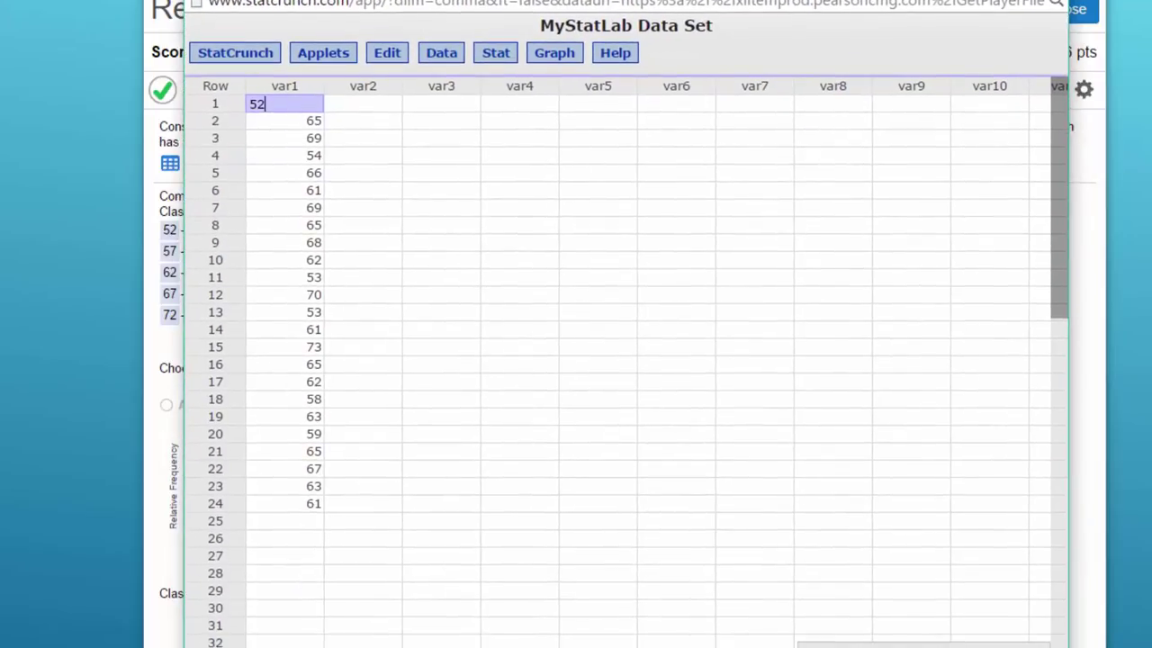
- Rename column var3 to 'class' and enter 5 in its first row
{"action": "left_click", "coordinate": [438, 86]}
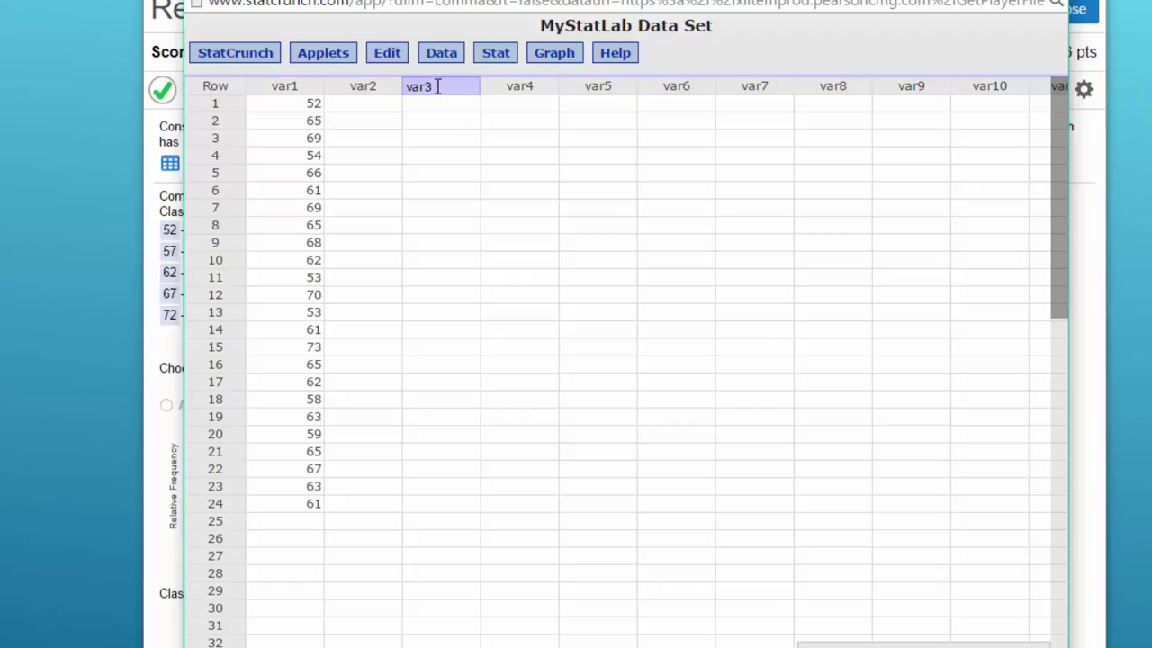
{"action": "key", "text": "BackSpace"}
{"action": "key", "text": "BackSpace"}
{"action": "key", "text": "BackSpace"}
{"action": "key", "text": "BackSpace"}
{"action": "type", "text": "class"}
{"action": "left_click", "coordinate": [442, 104]}
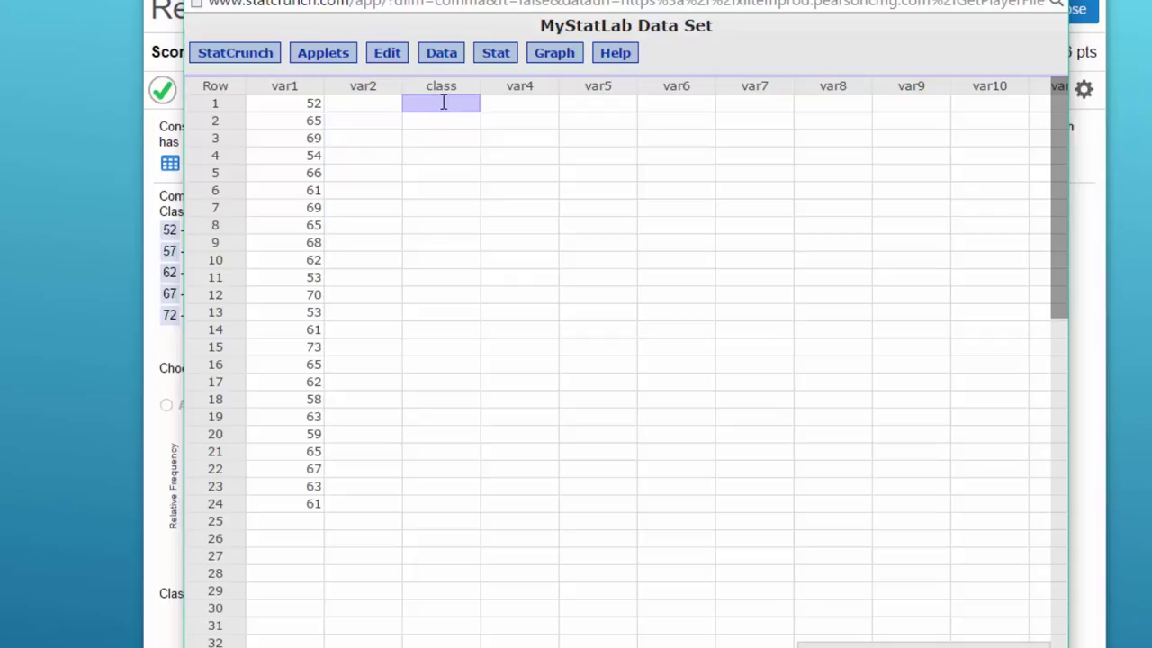
{"action": "type", "text": "5"}
- Start column summary statistics for var1
{"action": "left_click", "coordinate": [492, 52]}
{"action": "mouse_move", "coordinate": [523, 97]}
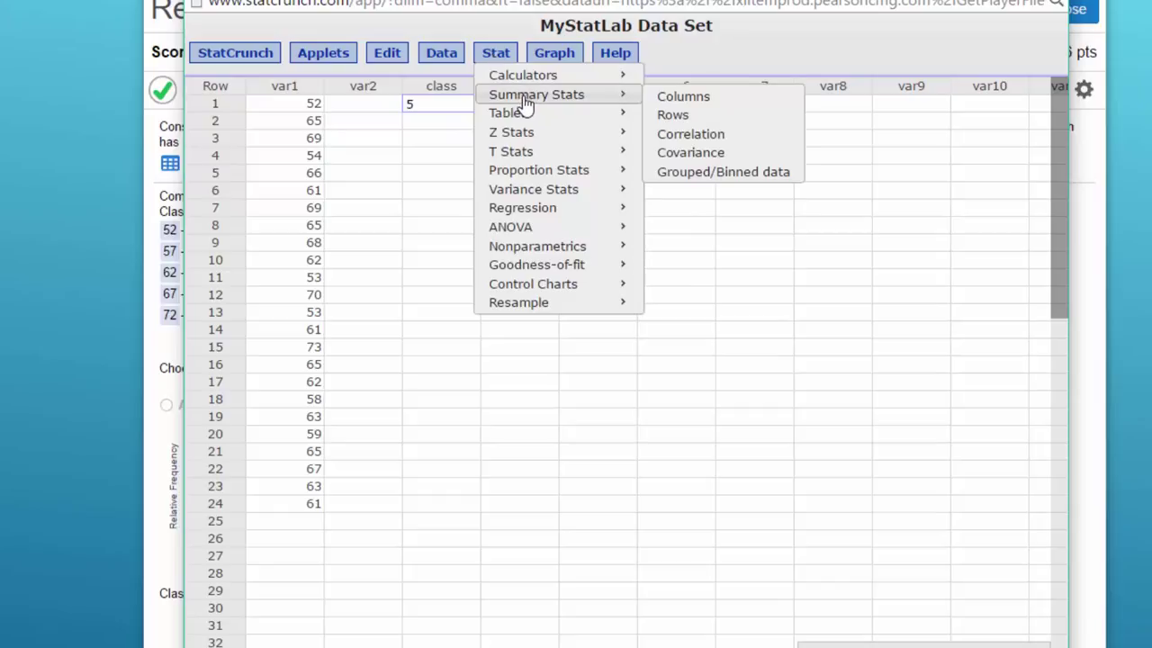
{"action": "left_click", "coordinate": [700, 97]}
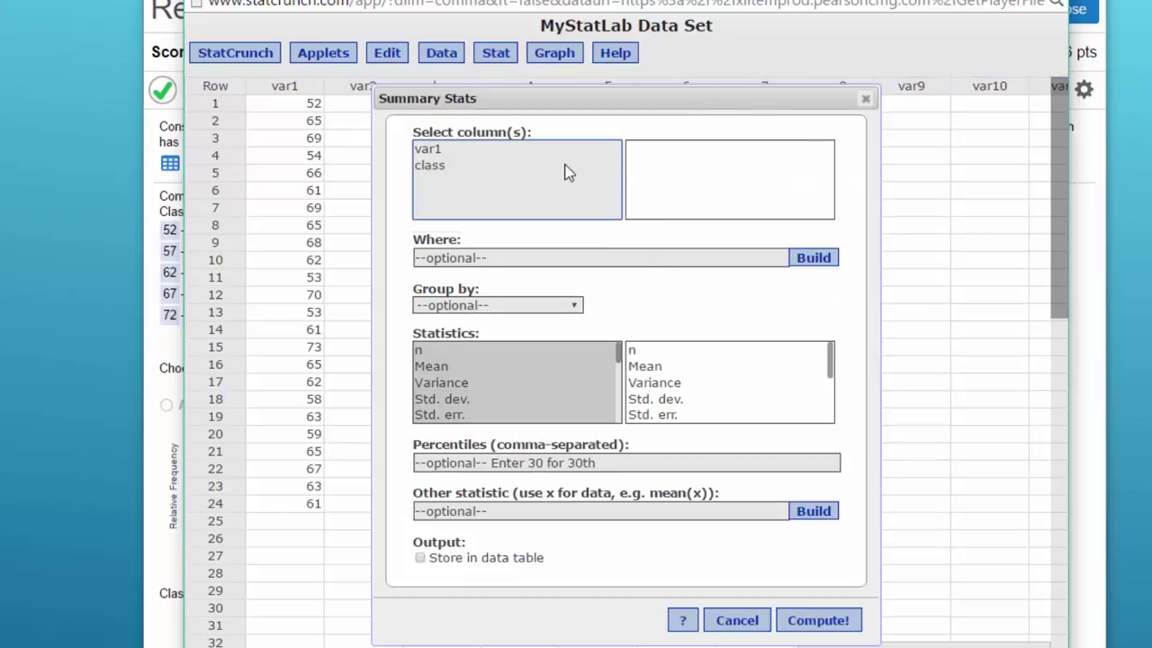
{"action": "left_click", "coordinate": [434, 151]}
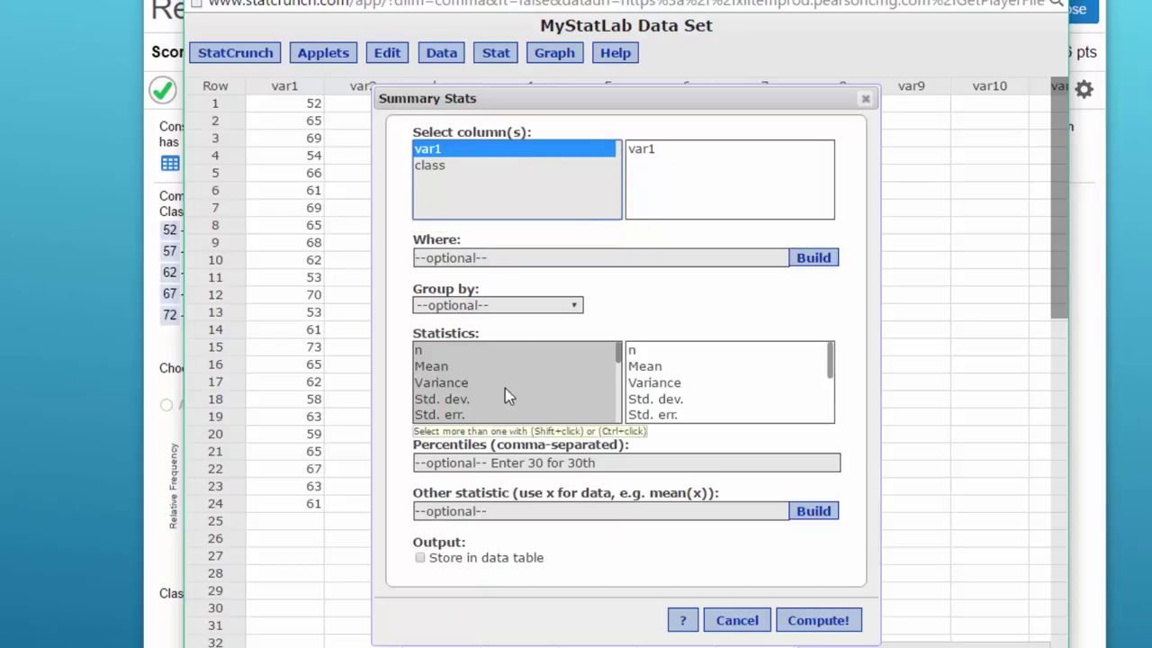
- Limit the computed statistics to n, Range, Min and Max
{"action": "left_click", "coordinate": [419, 350], "text": "ctrl"}
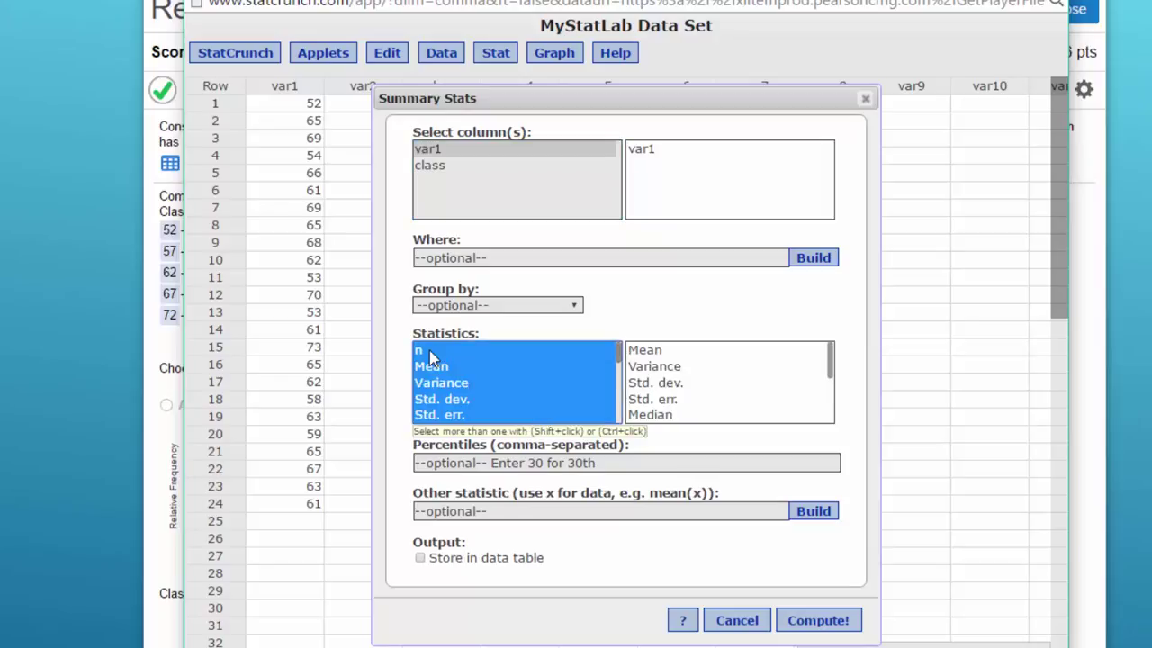
{"action": "left_click", "coordinate": [441, 368], "text": "ctrl"}
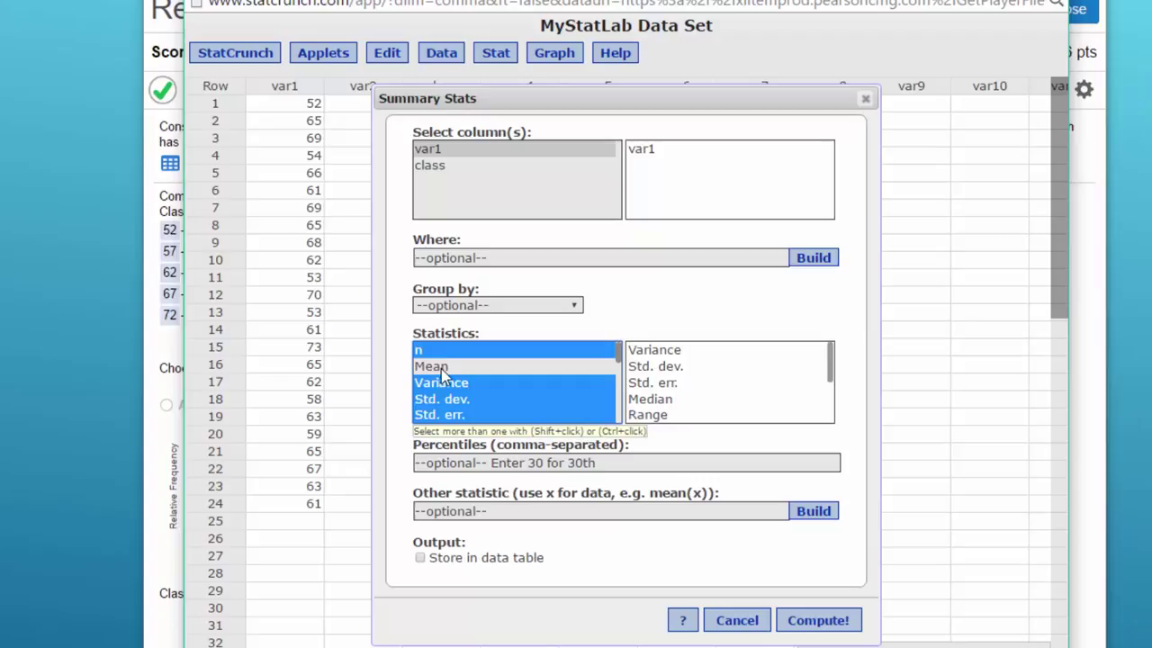
{"action": "left_click", "coordinate": [451, 386], "text": "ctrl"}
{"action": "left_click", "coordinate": [455, 402], "text": "ctrl"}
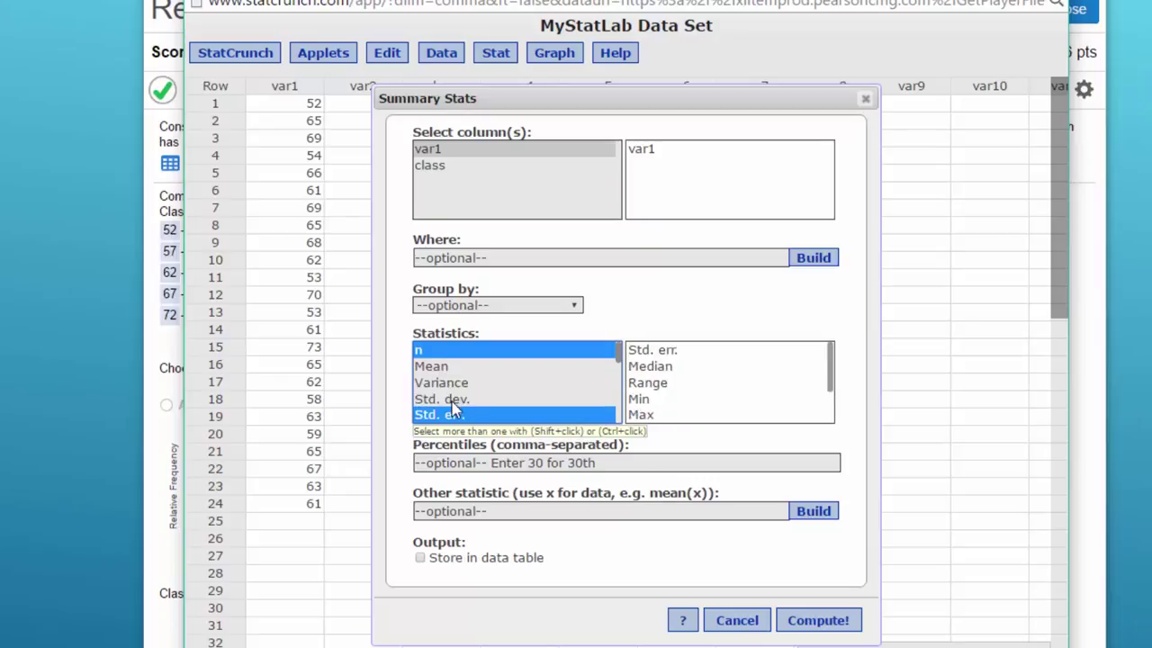
{"action": "left_click", "coordinate": [454, 412], "text": "ctrl"}
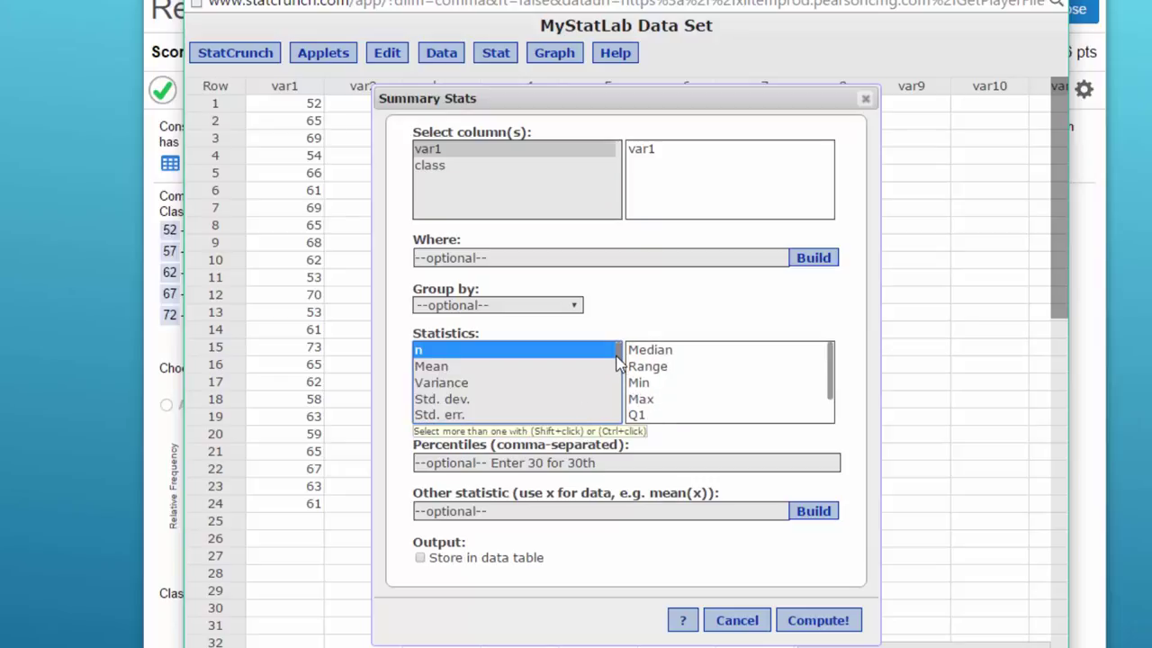
{"action": "left_click_drag", "start_coordinate": [619, 364], "coordinate": [619, 374]}
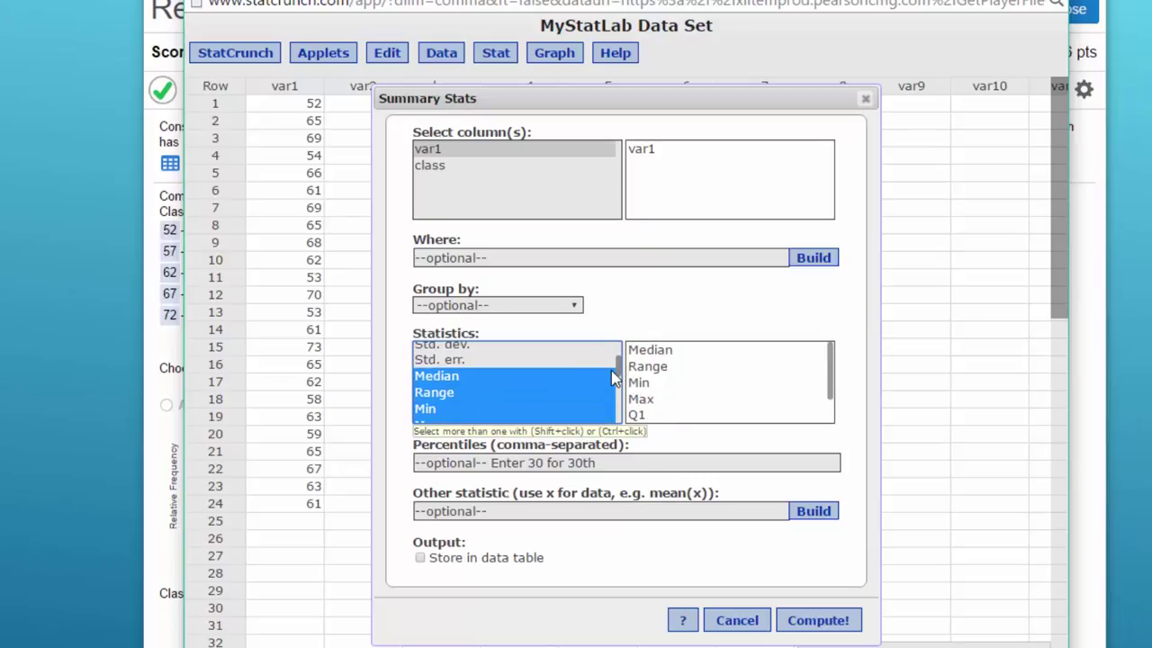
{"action": "left_click", "coordinate": [454, 383], "text": "ctrl"}
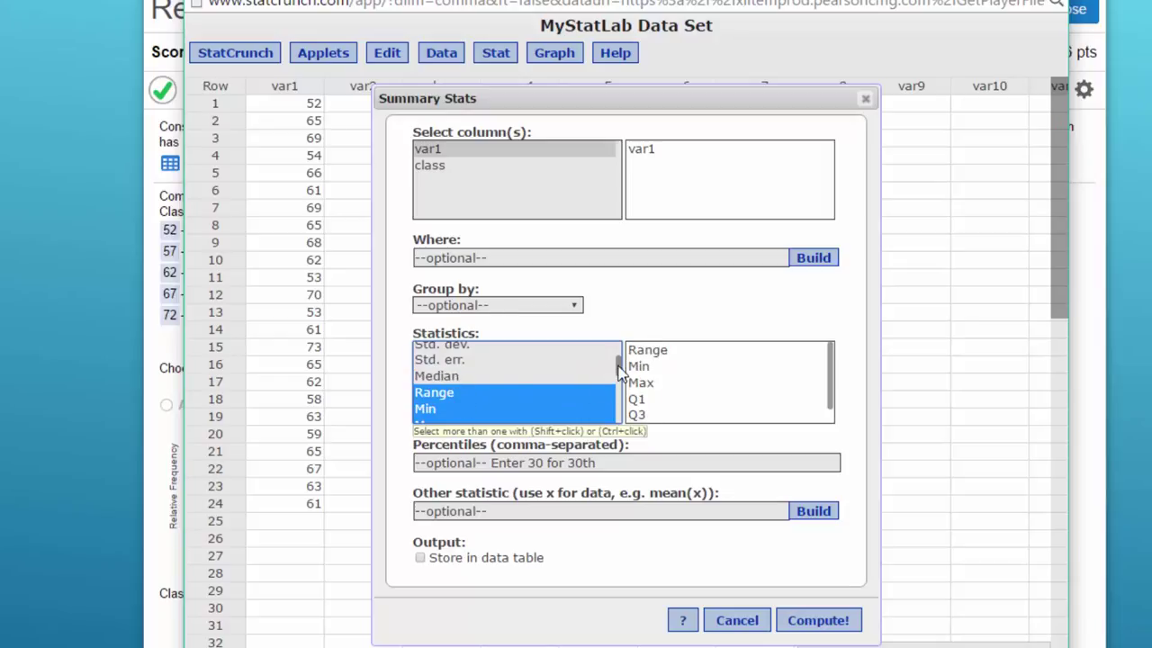
{"action": "left_click_drag", "start_coordinate": [619, 373], "coordinate": [619, 390]}
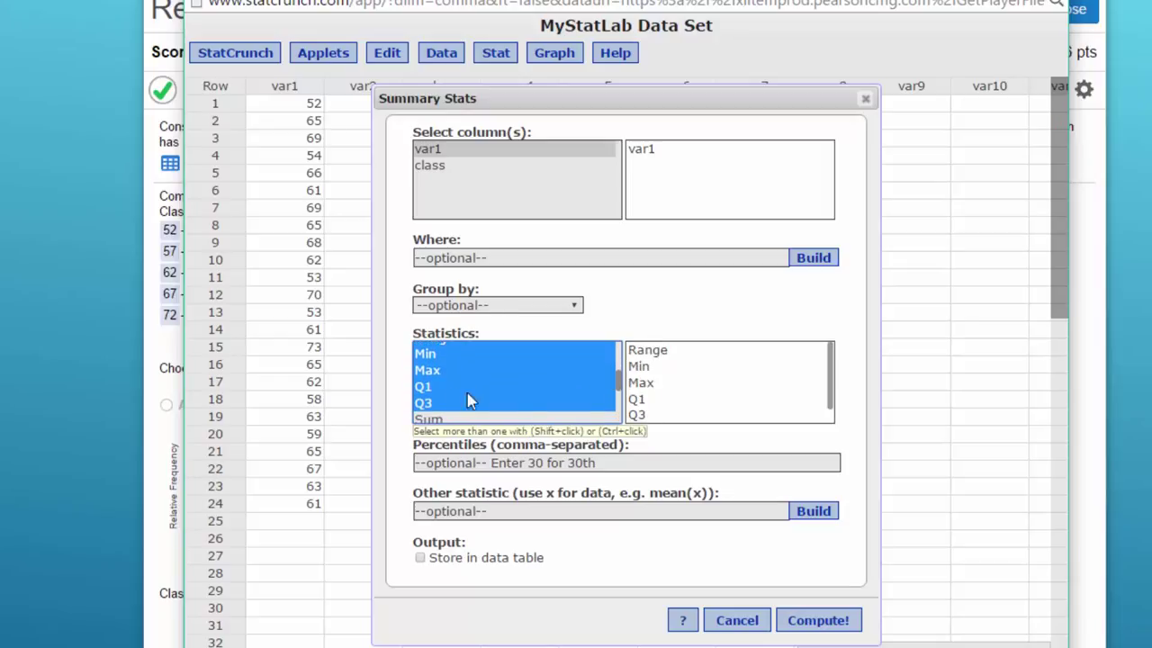
{"action": "left_click", "coordinate": [429, 386], "text": "ctrl"}
{"action": "left_click", "coordinate": [428, 404], "text": "ctrl"}
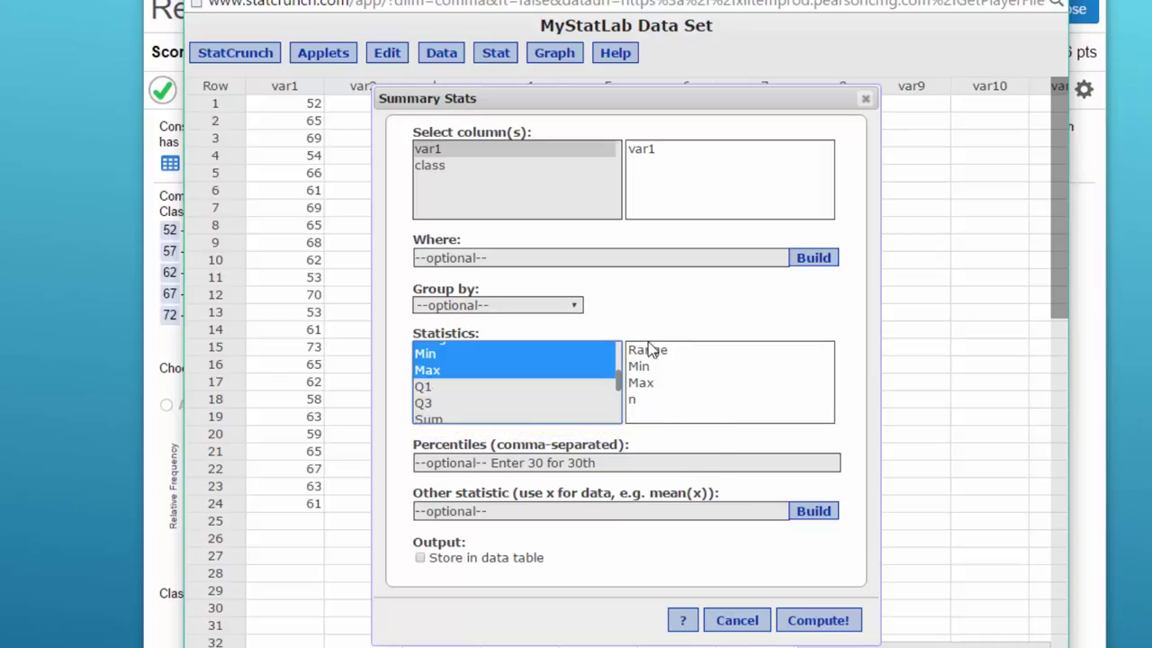
- Compute var1's summary (range 21, min 52, max 73, n 24) and move the results aside
{"action": "left_click", "coordinate": [808, 620]}
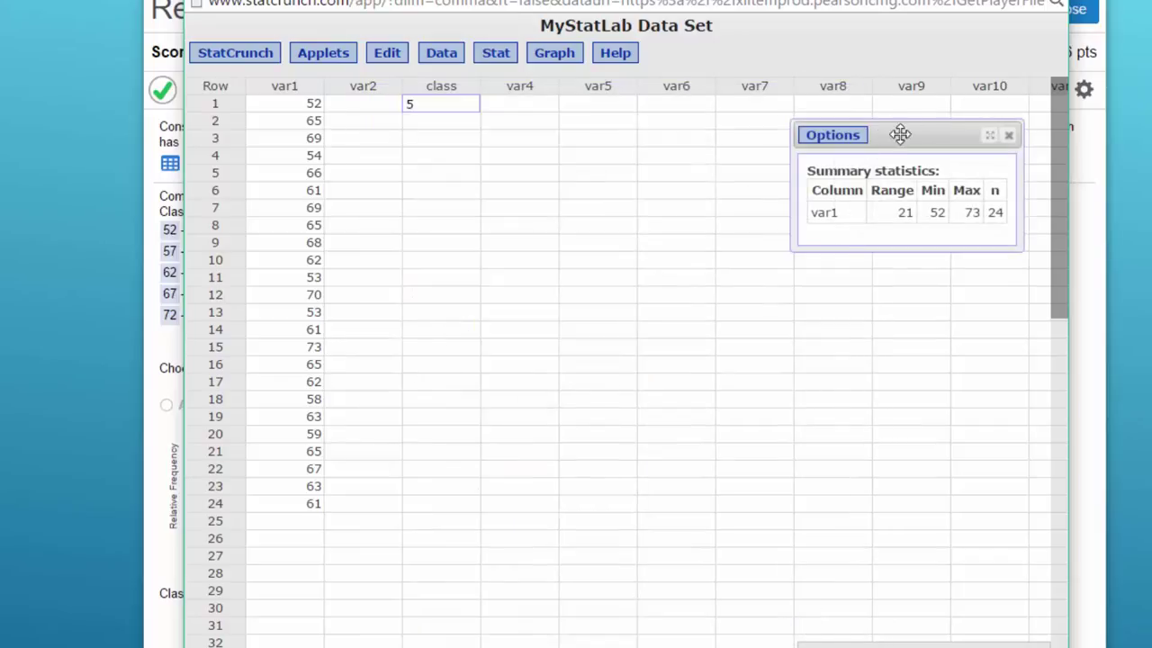
{"action": "left_click_drag", "start_coordinate": [918, 126], "coordinate": [731, 108]}
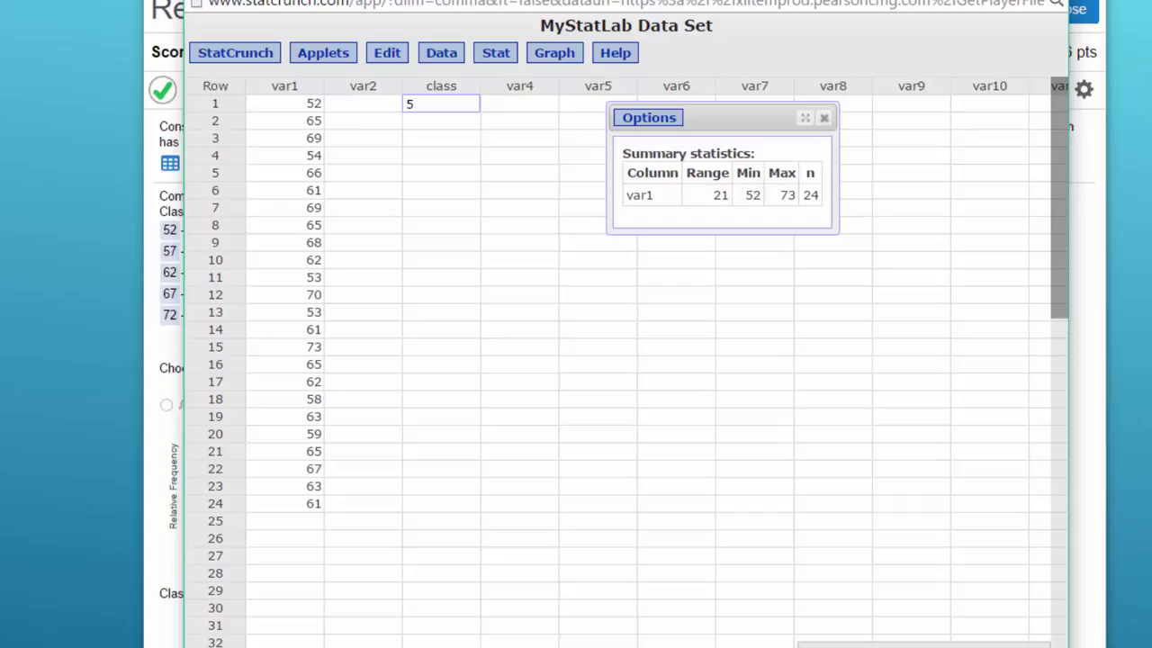
- Recompute the summary statistics with Store in data table enabled, adding Range, Min, Max, n columns
{"action": "left_click", "coordinate": [648, 117]}
{"action": "left_click", "coordinate": [648, 136]}
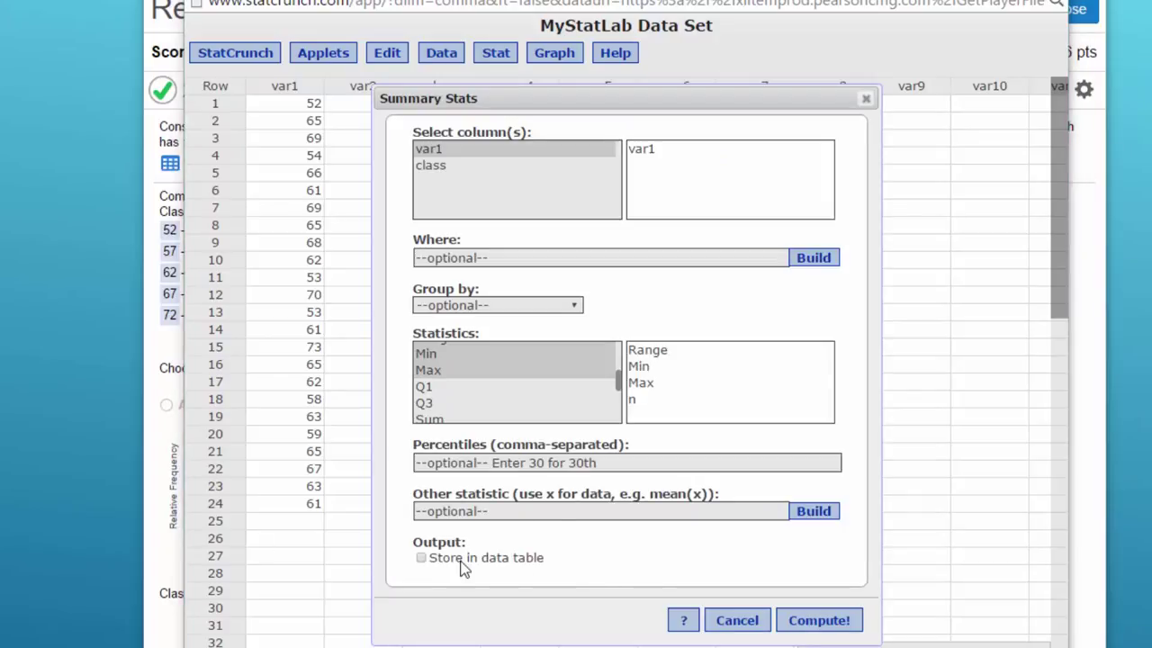
{"action": "left_click", "coordinate": [421, 559]}
{"action": "left_click", "coordinate": [818, 622]}
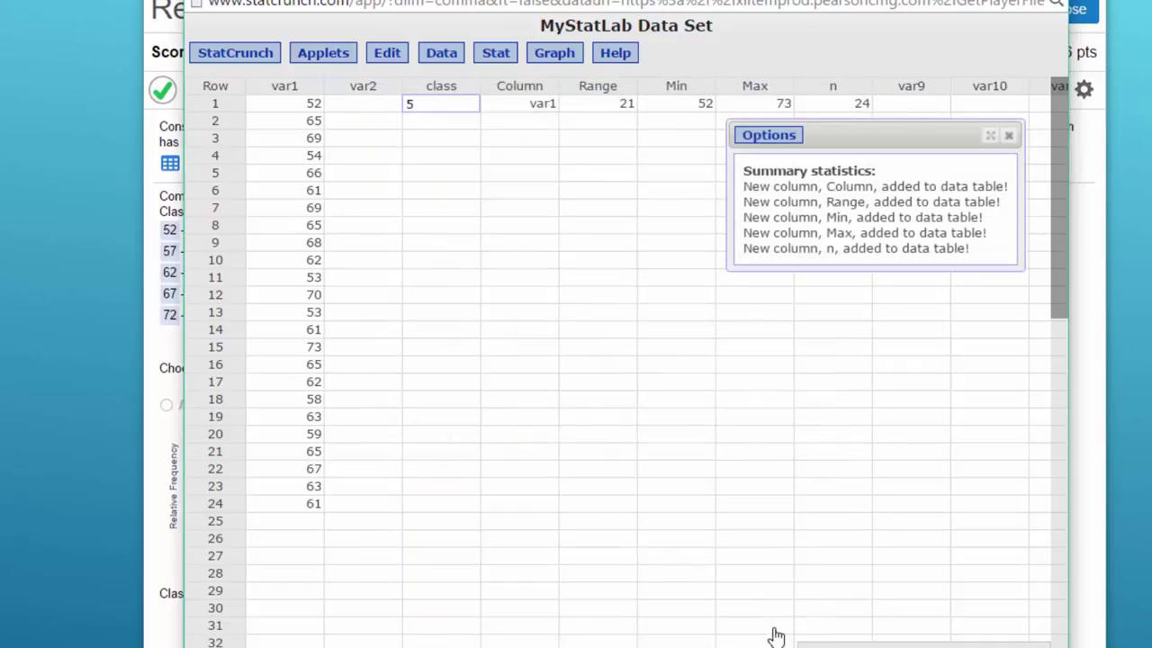
{"action": "left_click_drag", "start_coordinate": [896, 136], "coordinate": [874, 433]}
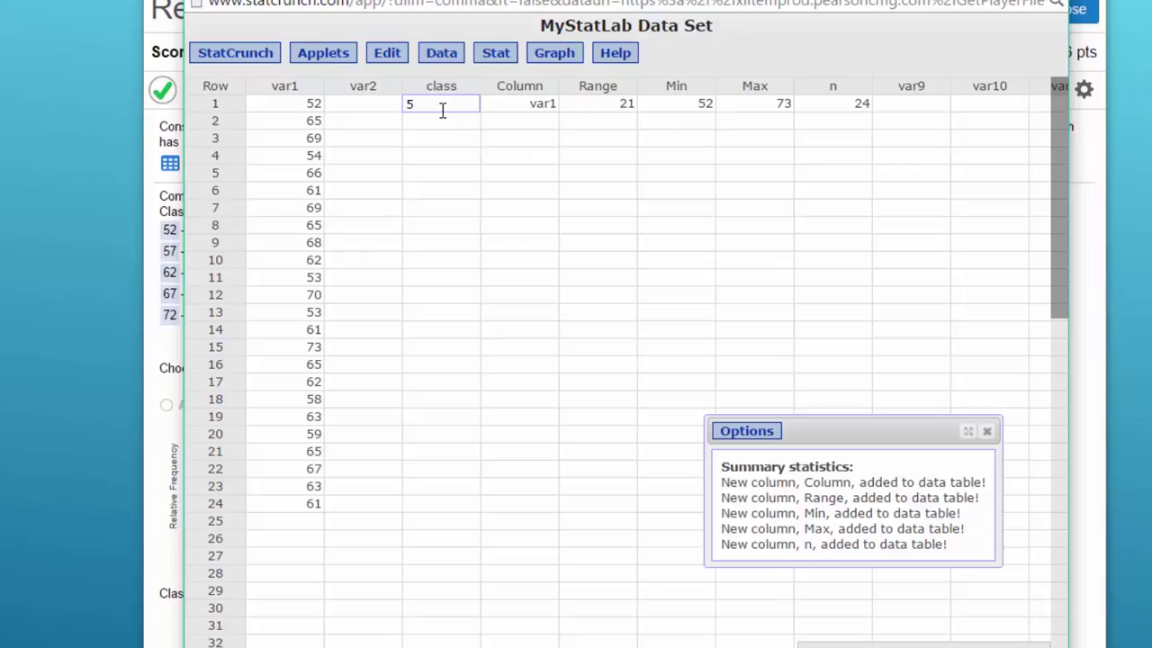
- Build the expression Range/class in Compute Expression
{"action": "left_click", "coordinate": [442, 54]}
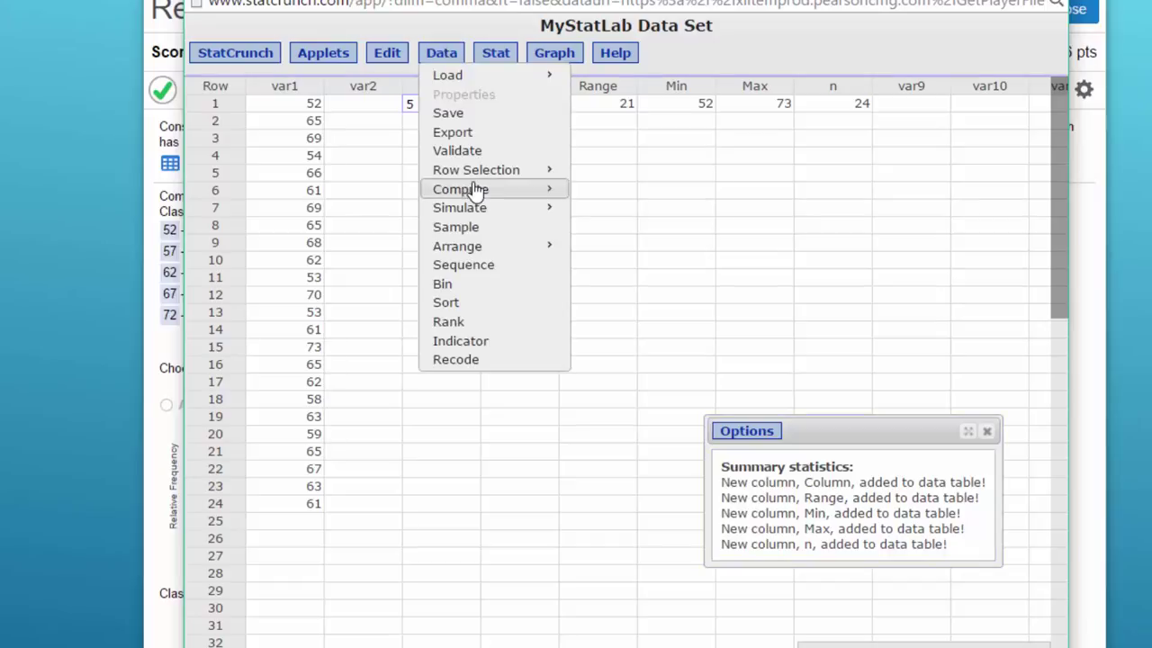
{"action": "mouse_move", "coordinate": [469, 191]}
{"action": "left_click", "coordinate": [618, 190]}
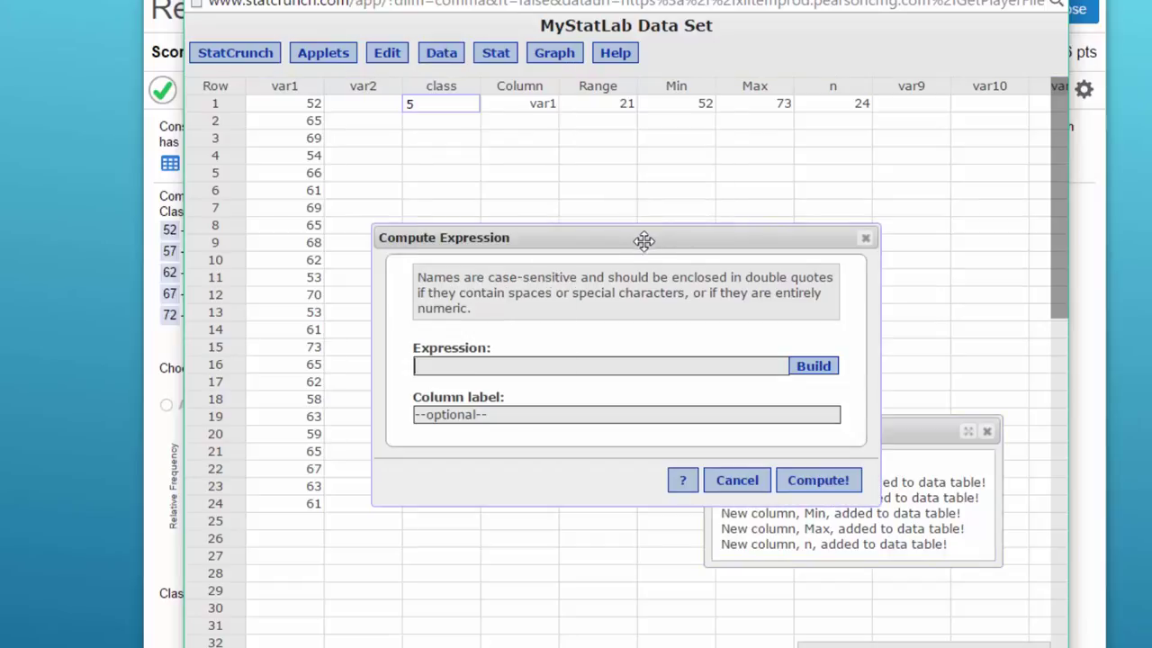
{"action": "left_click_drag", "start_coordinate": [645, 240], "coordinate": [650, 149]}
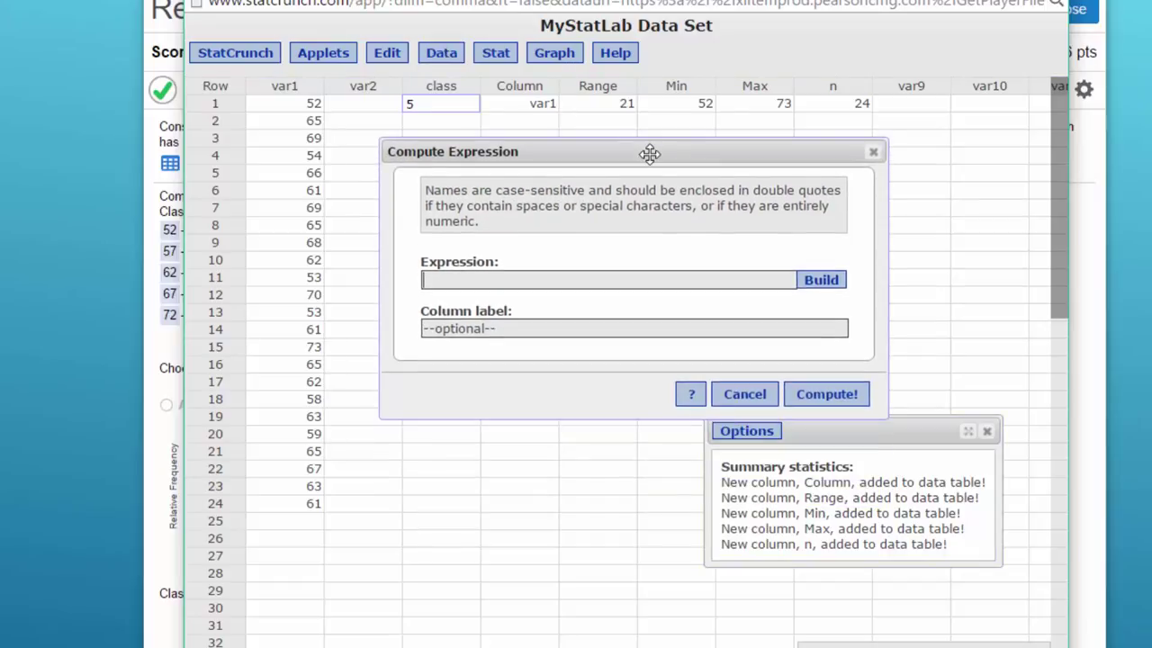
{"action": "left_click", "coordinate": [820, 281]}
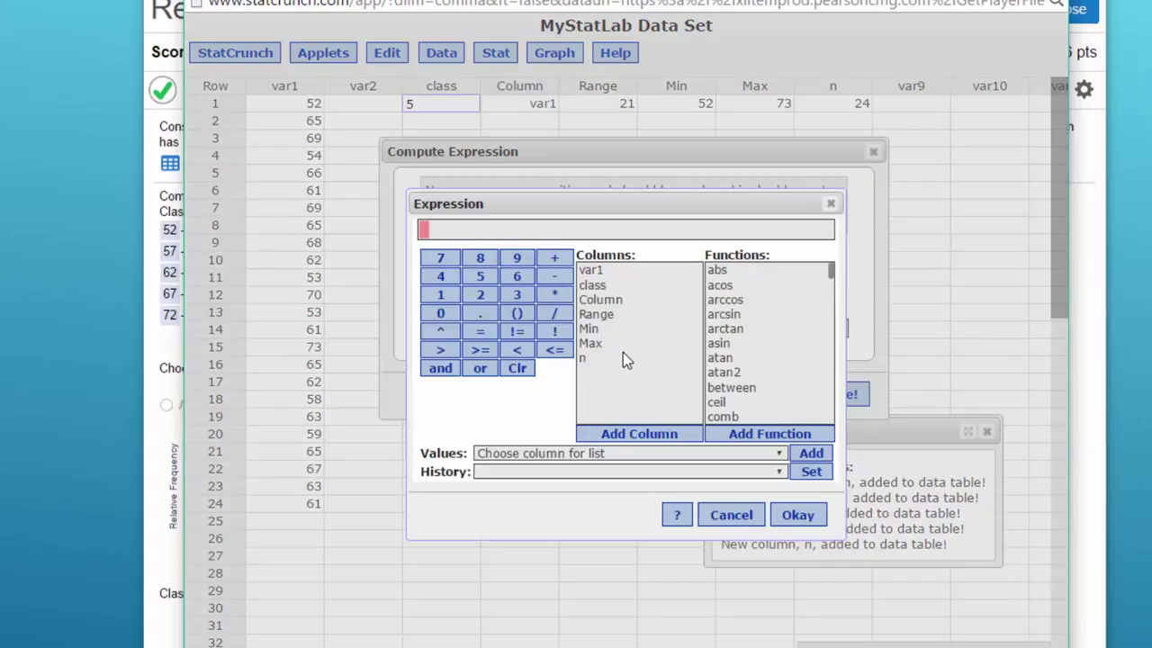
{"action": "left_click", "coordinate": [603, 316]}
{"action": "left_click", "coordinate": [603, 316]}
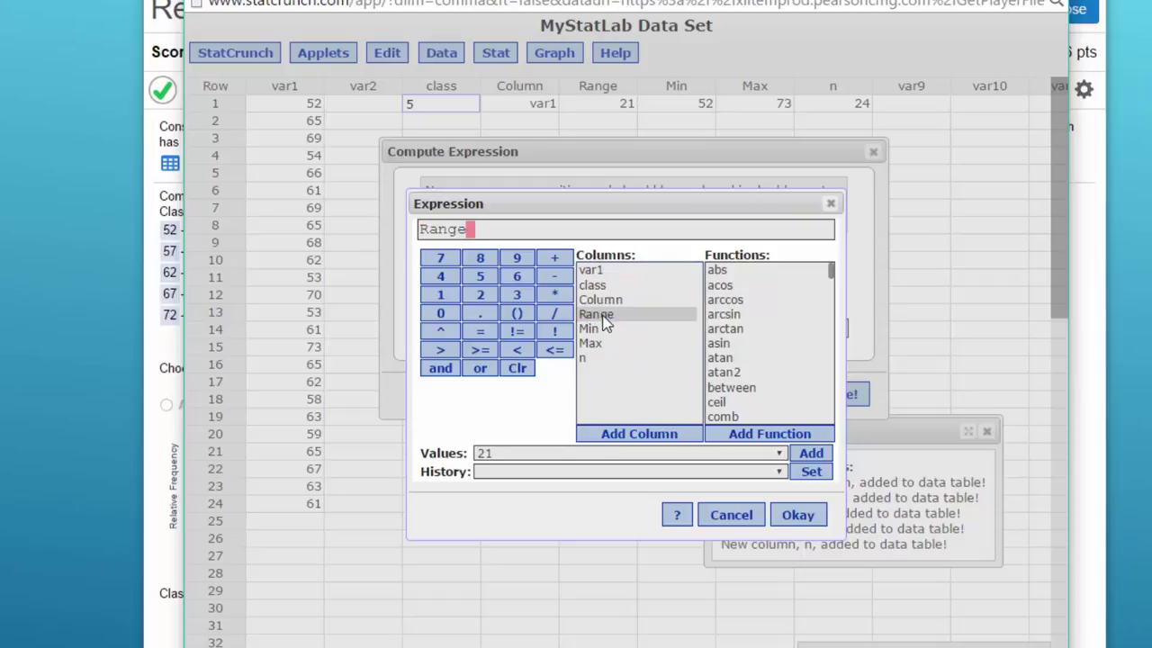
{"action": "left_click", "coordinate": [555, 314]}
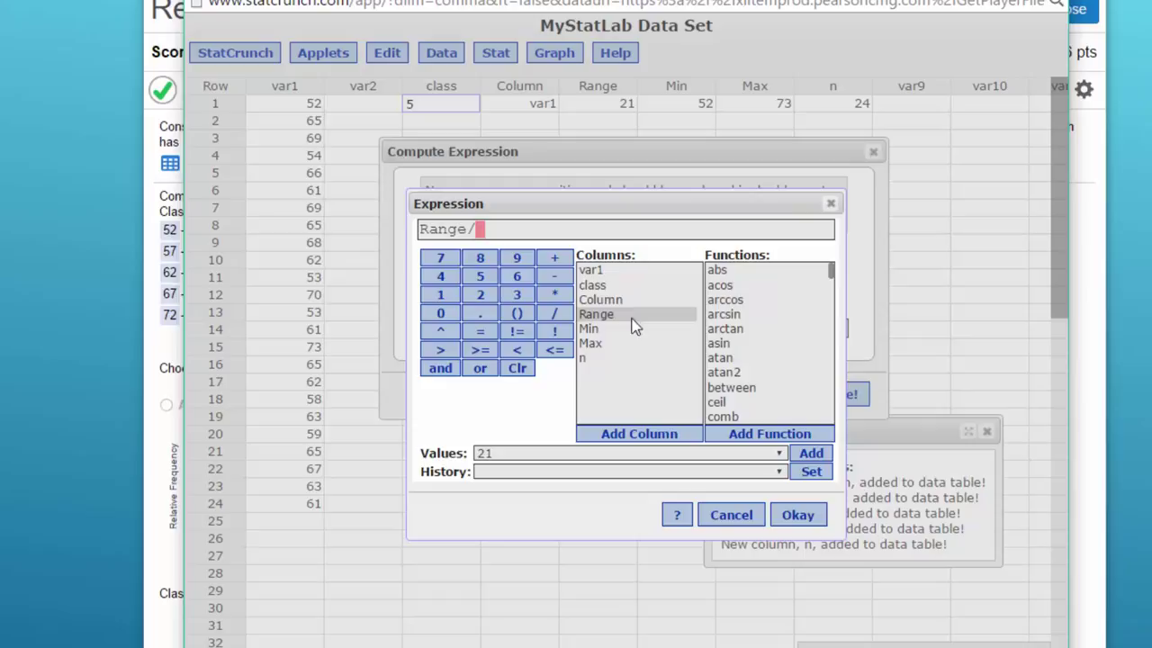
{"action": "left_click", "coordinate": [604, 286]}
{"action": "left_click", "coordinate": [605, 285]}
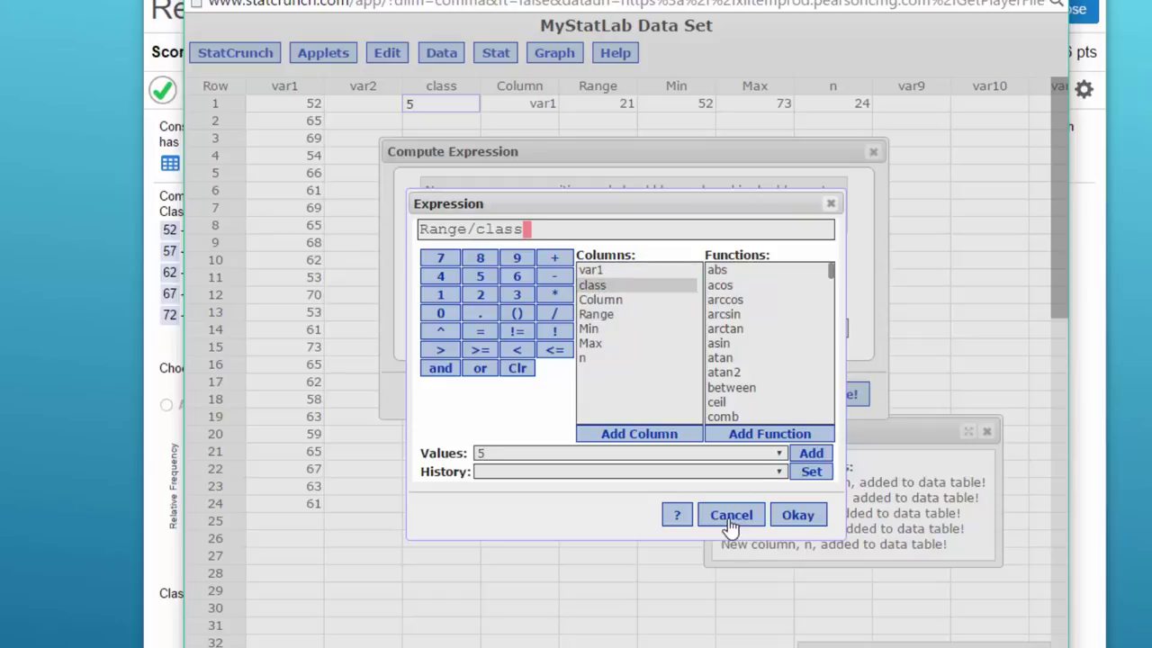
{"action": "left_click", "coordinate": [797, 518]}
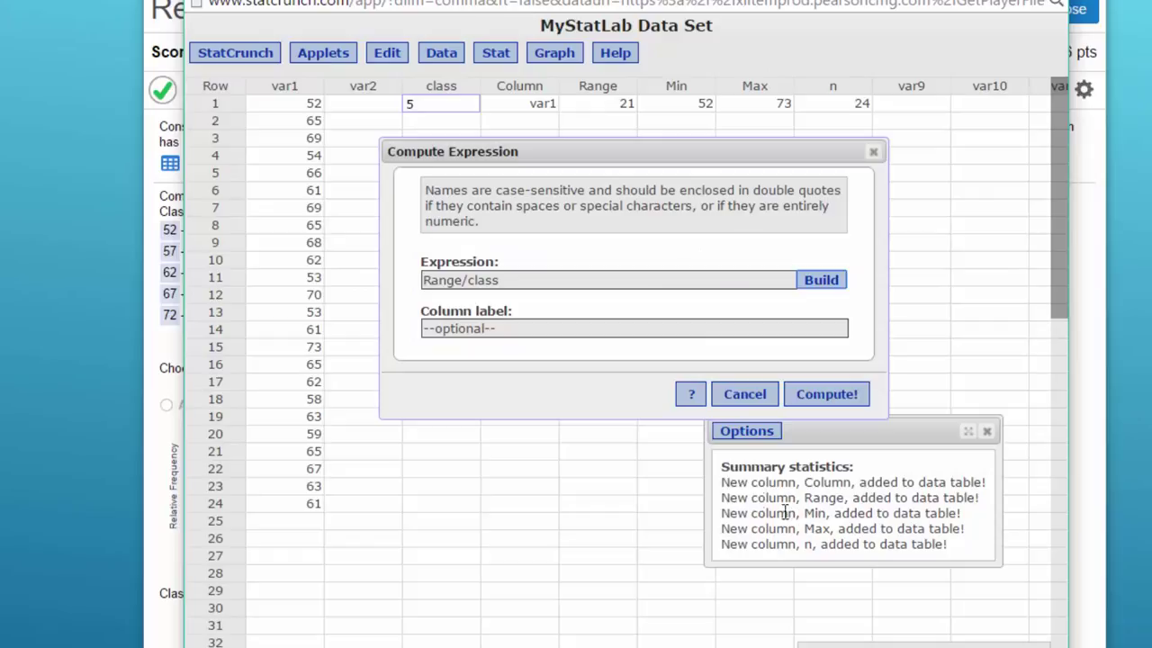
- Label the new column 'Width' and compute it
{"action": "left_click", "coordinate": [493, 328]}
{"action": "type", "text": "W"}
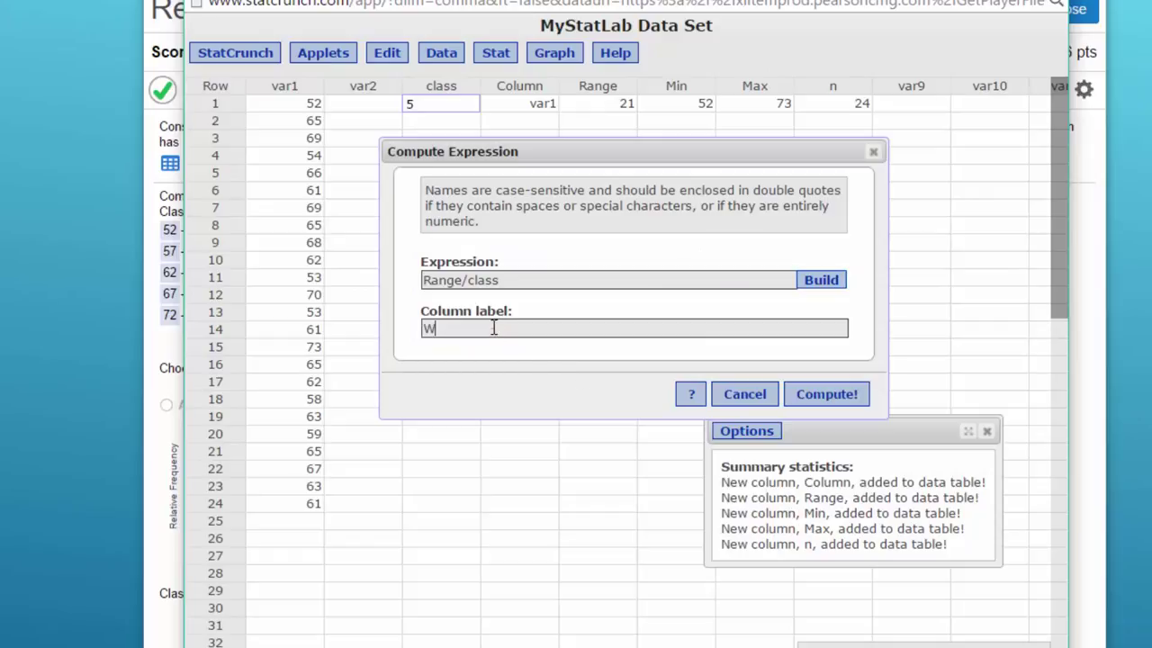
{"action": "type", "text": "idth"}
{"action": "left_click", "coordinate": [833, 396]}
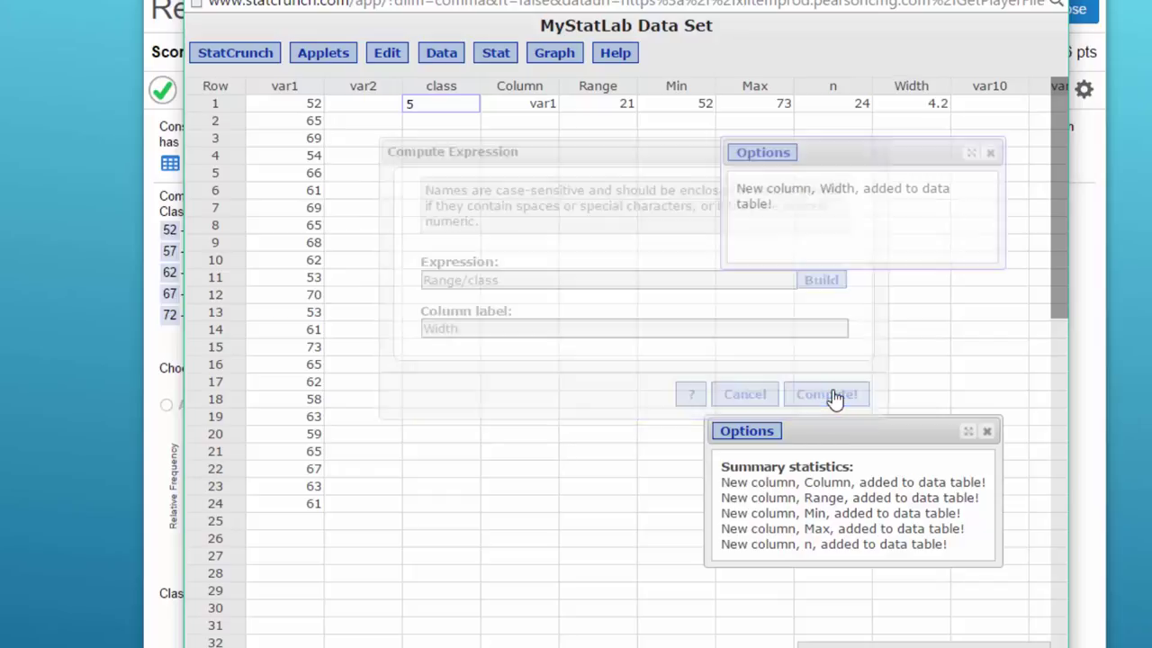
- Dismiss the Width column notice and shift the data window right to show Width 4.2
{"action": "left_click", "coordinate": [989, 154]}
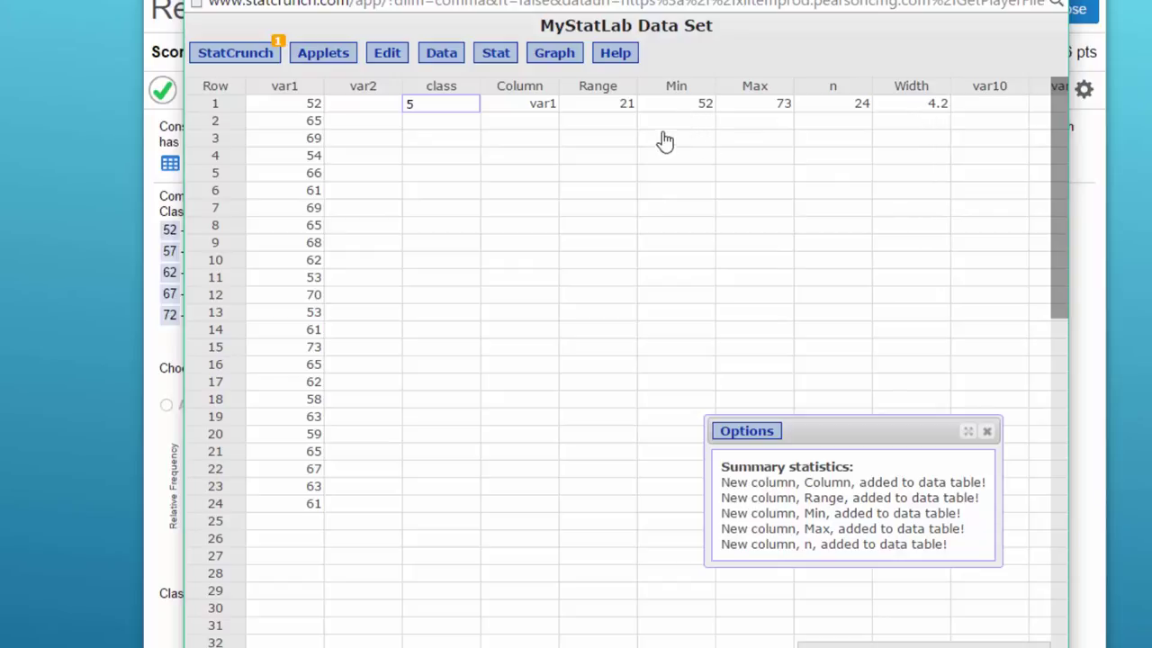
{"action": "left_click_drag", "start_coordinate": [630, 1], "coordinate": [750, 0]}
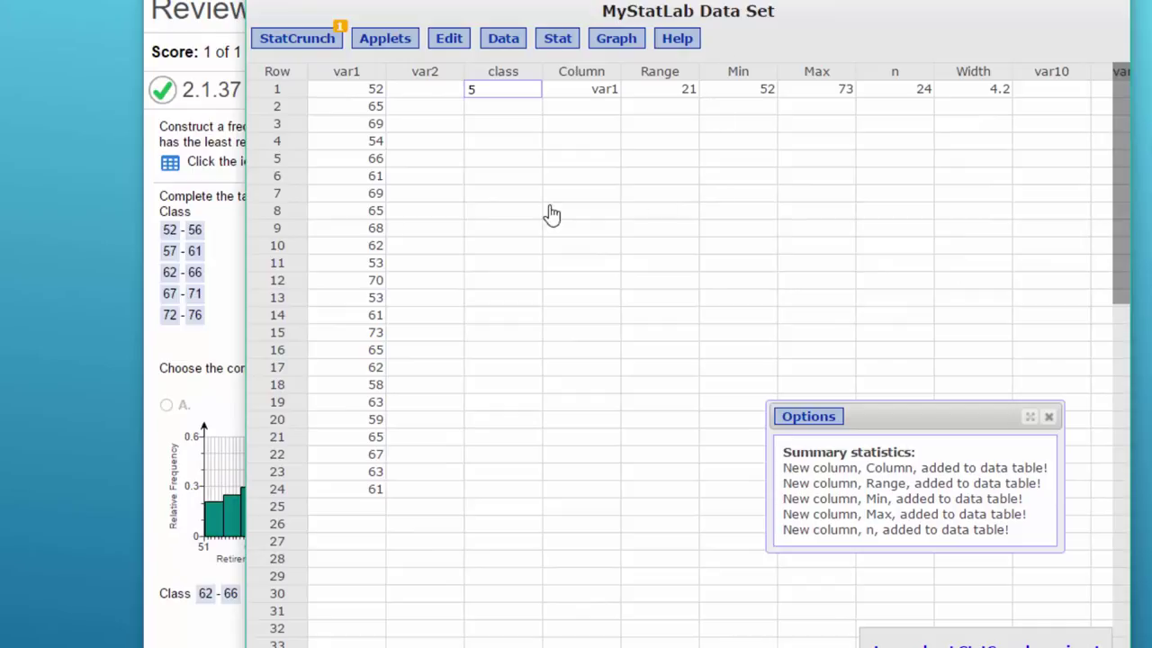
- Draw a histogram of var1 with bins starting at 52, width 5, and values above bars
{"action": "left_click", "coordinate": [610, 47]}
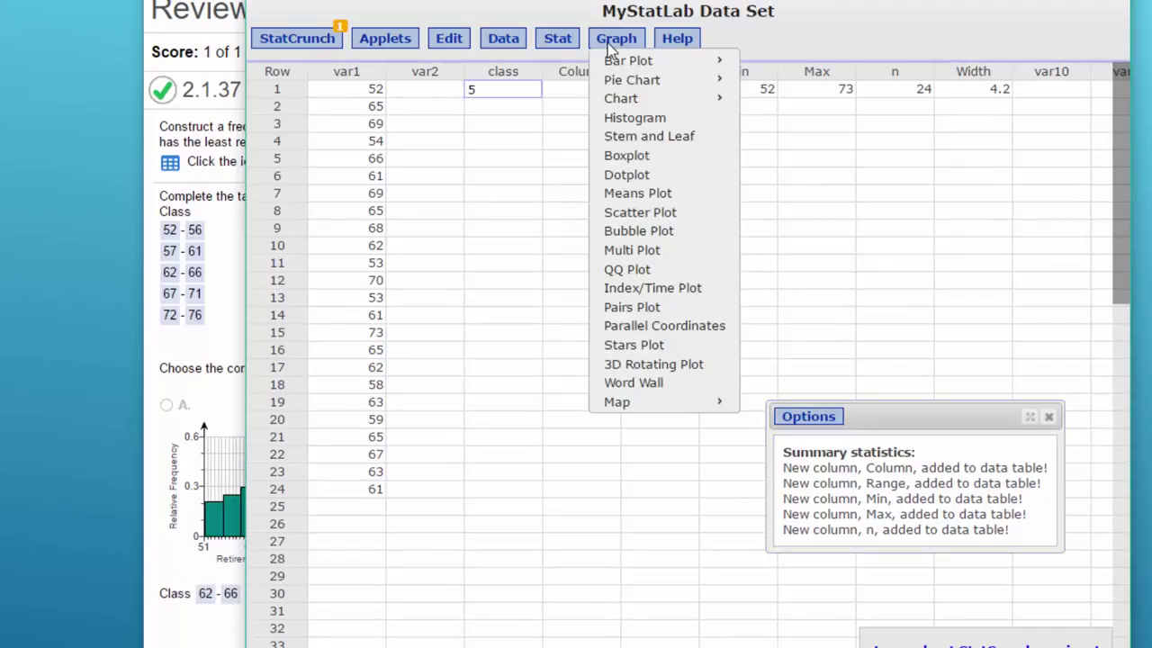
{"action": "left_click", "coordinate": [630, 119]}
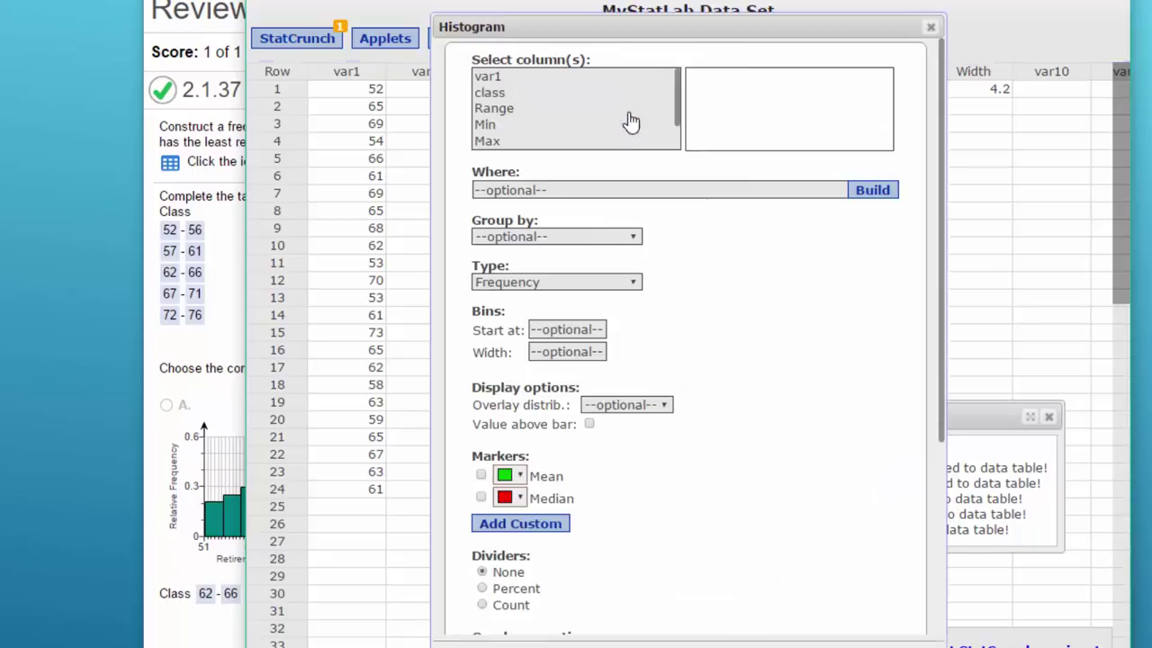
{"action": "left_click", "coordinate": [489, 79]}
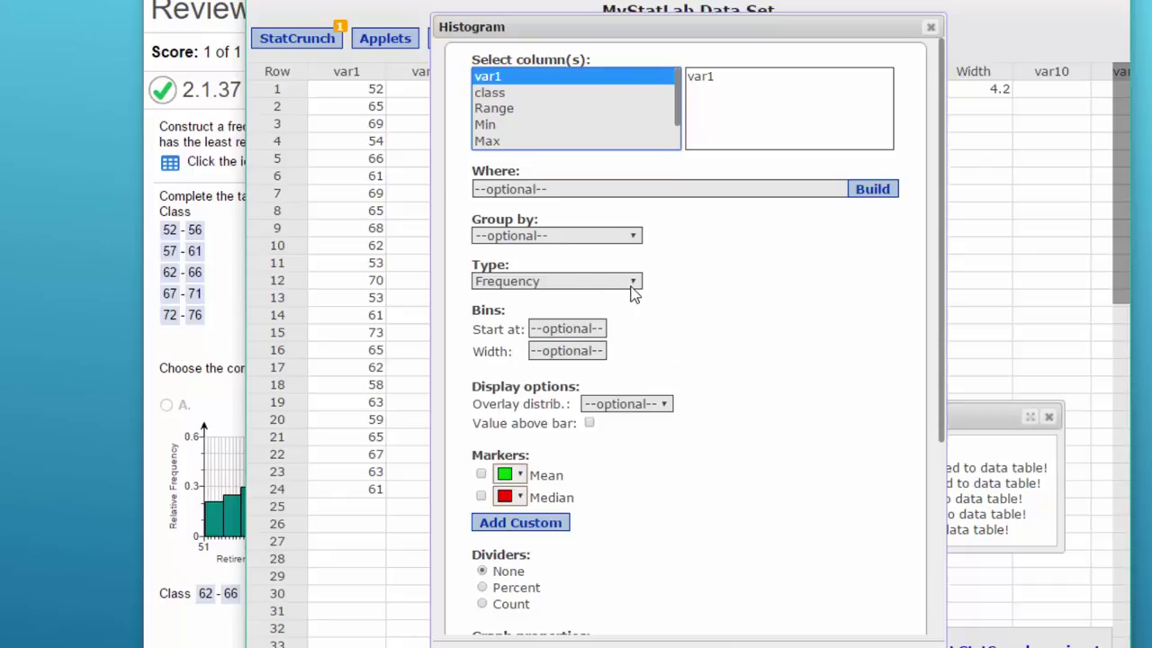
{"action": "left_click", "coordinate": [563, 331]}
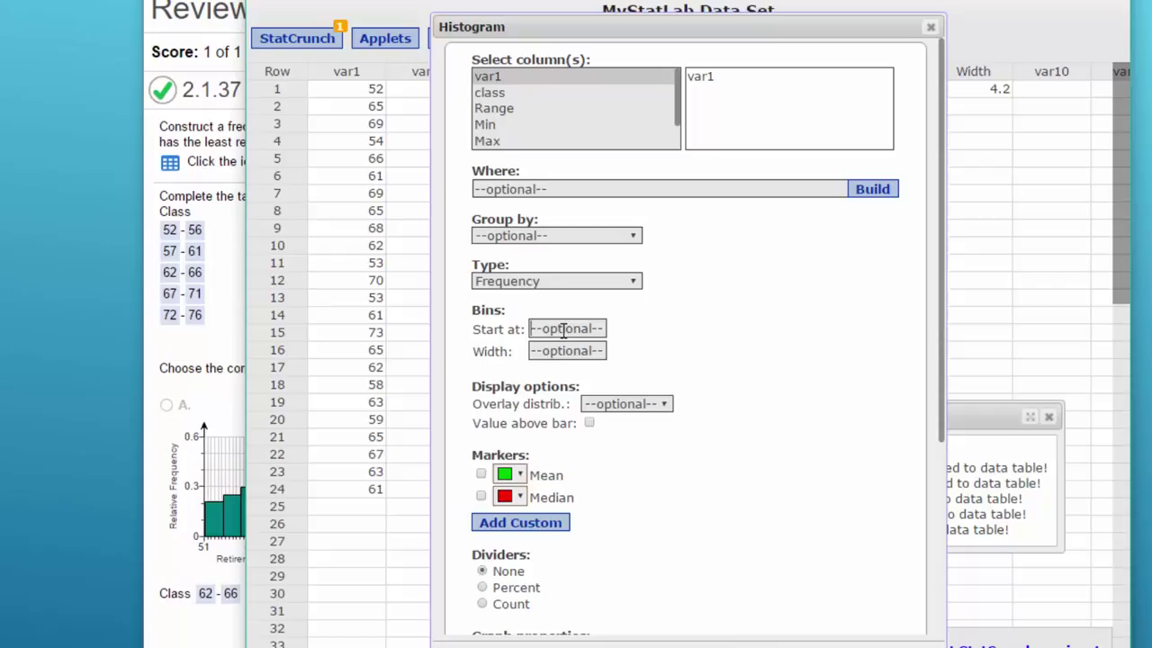
{"action": "type", "text": "52"}
{"action": "left_click", "coordinate": [557, 351]}
{"action": "type", "text": "5"}
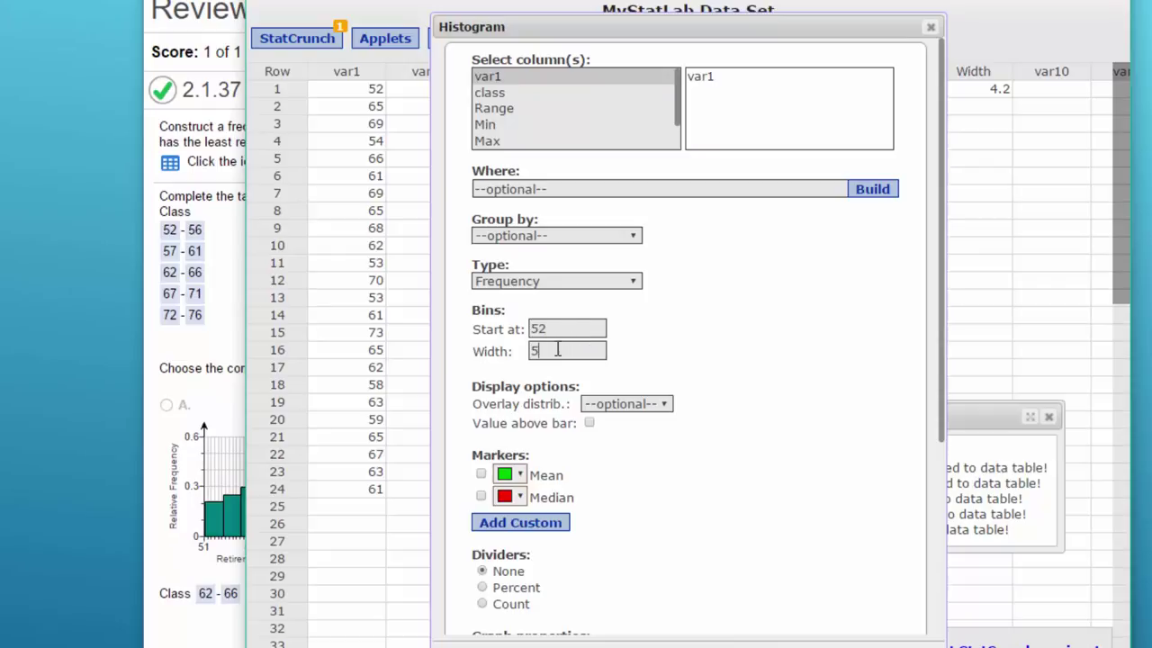
{"action": "scroll", "coordinate": [613, 419], "scroll_direction": "down", "scroll_amount": 2}
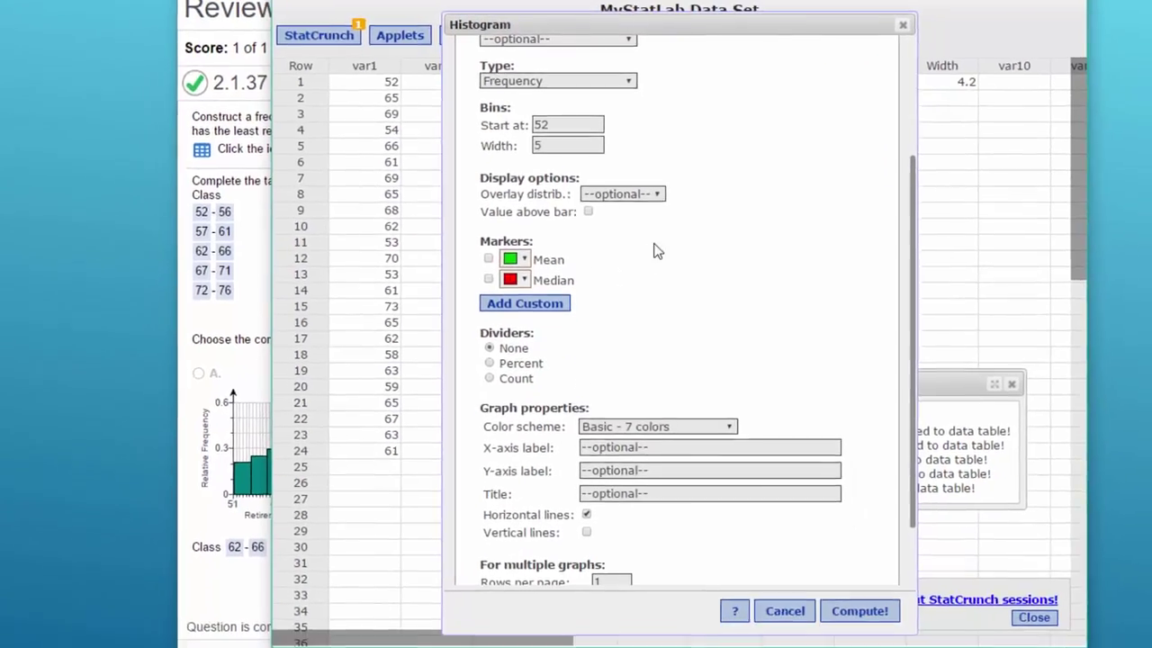
{"action": "left_click", "coordinate": [589, 222]}
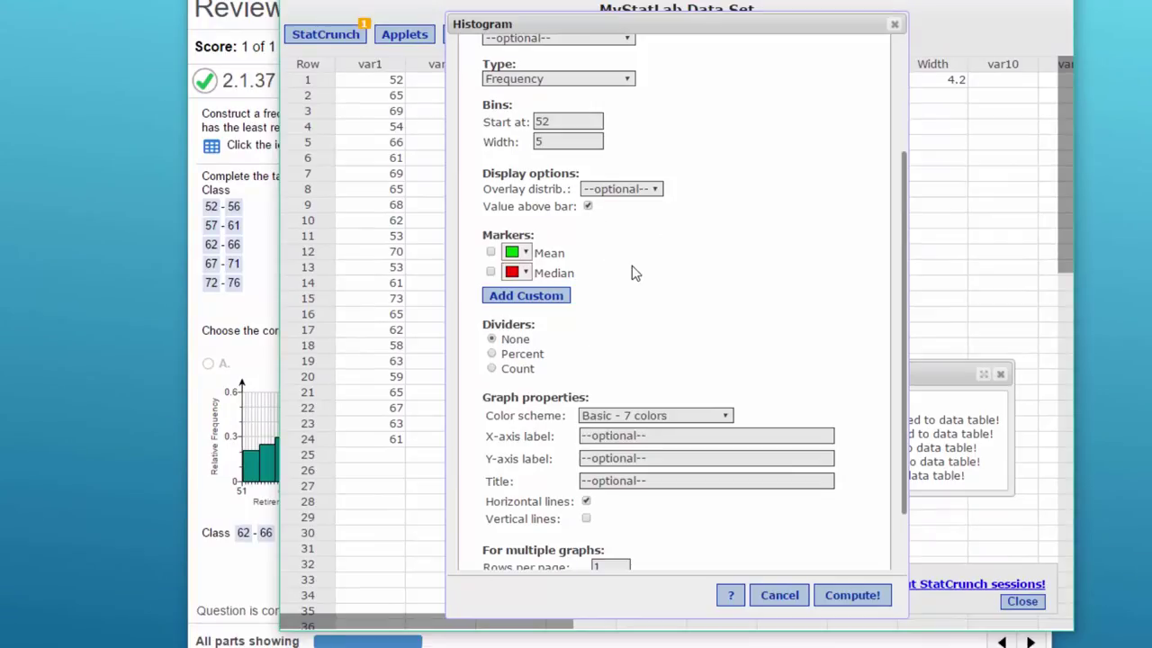
{"action": "scroll", "coordinate": [631, 270], "scroll_direction": "down", "scroll_amount": 2}
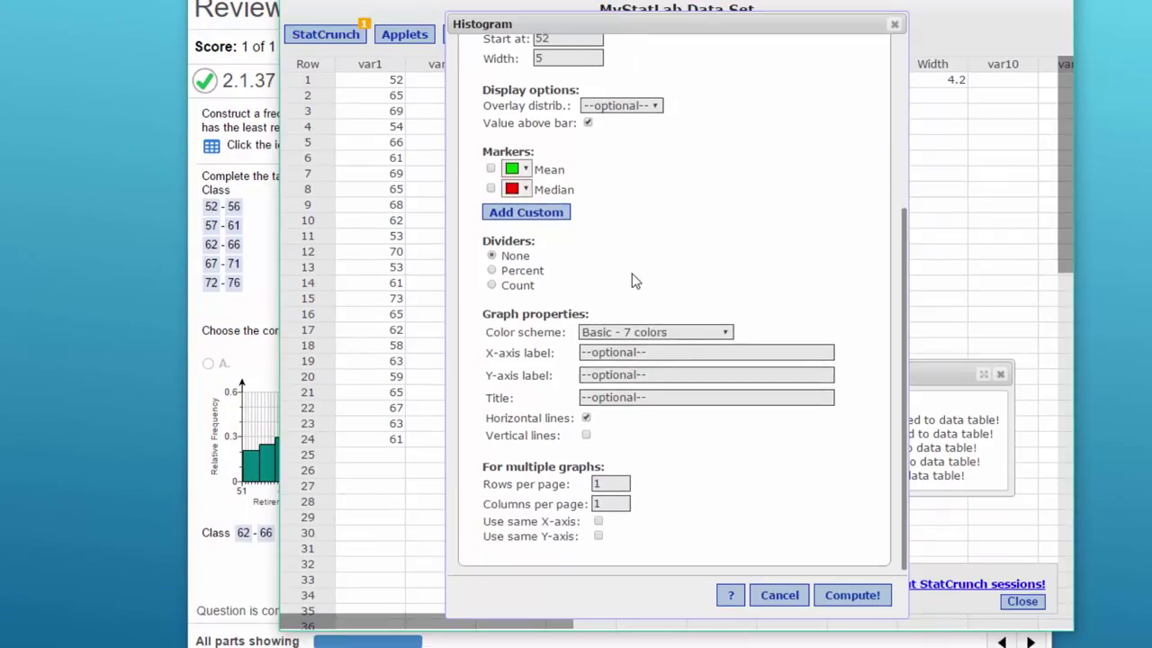
{"action": "left_click", "coordinate": [855, 598]}
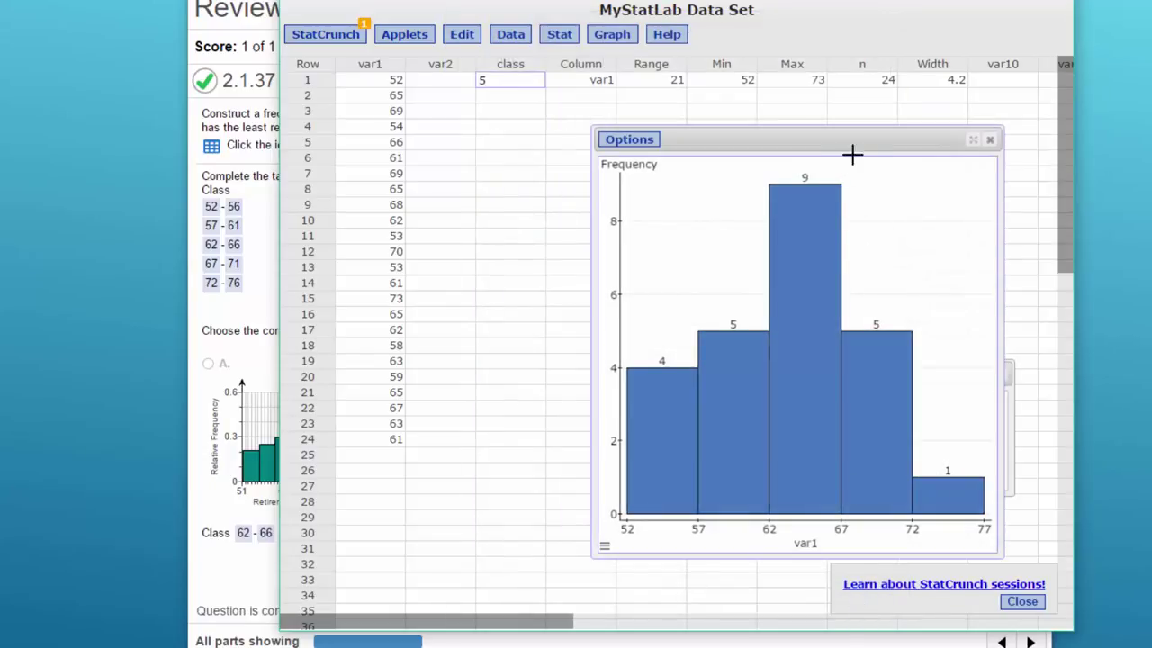
- Arrange the histogram and data windows to reveal the homework frequency table for comparison
{"action": "left_click_drag", "start_coordinate": [866, 136], "coordinate": [784, 128]}
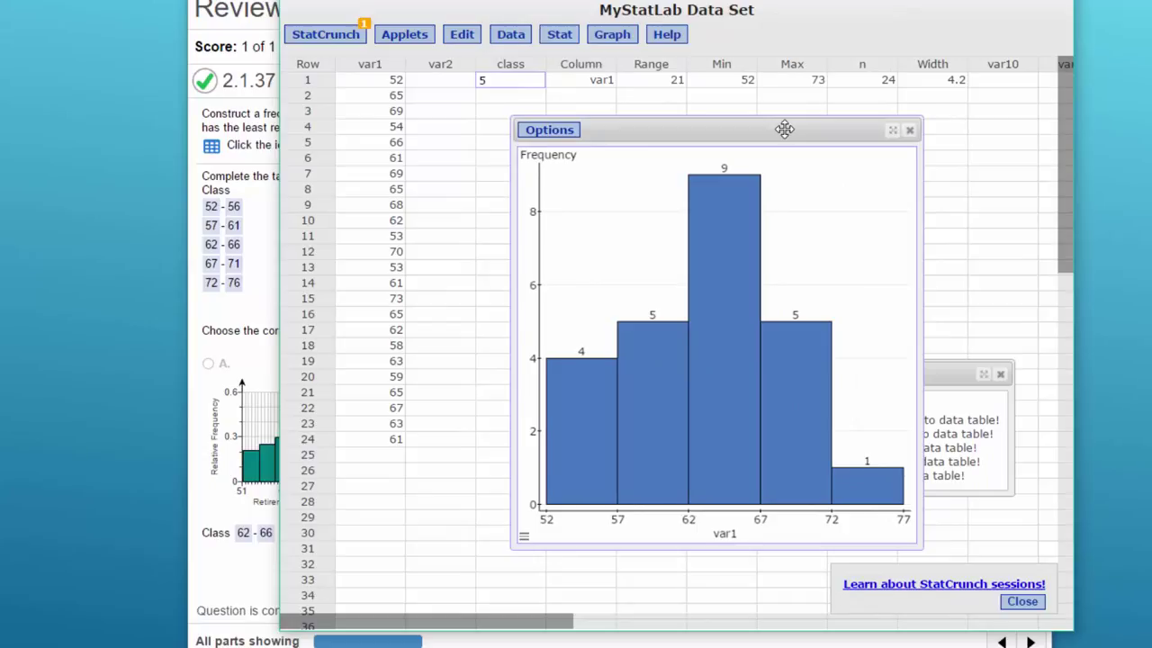
{"action": "mouse_move", "coordinate": [570, 381]}
{"action": "left_click_drag", "start_coordinate": [675, 10], "coordinate": [823, 14]}
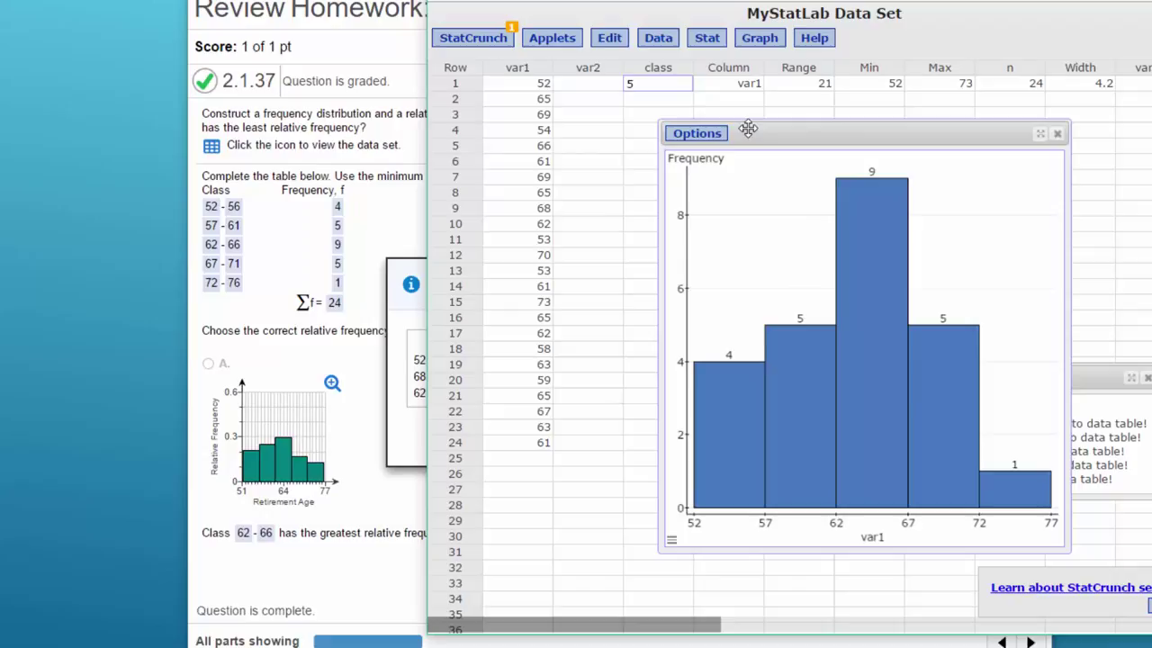
- Redraw the histogram as Relative Frequency, giving 0.17, 0.21, 0.38, 0.21, 0.04
{"action": "left_click", "coordinate": [706, 135]}
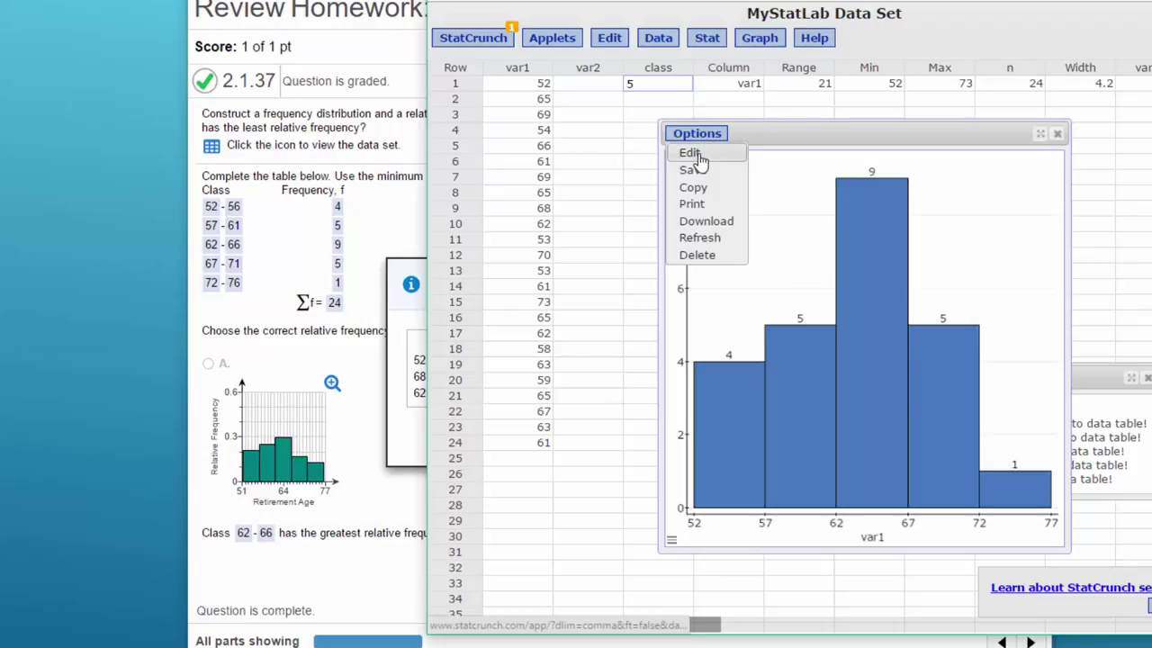
{"action": "left_click", "coordinate": [699, 158]}
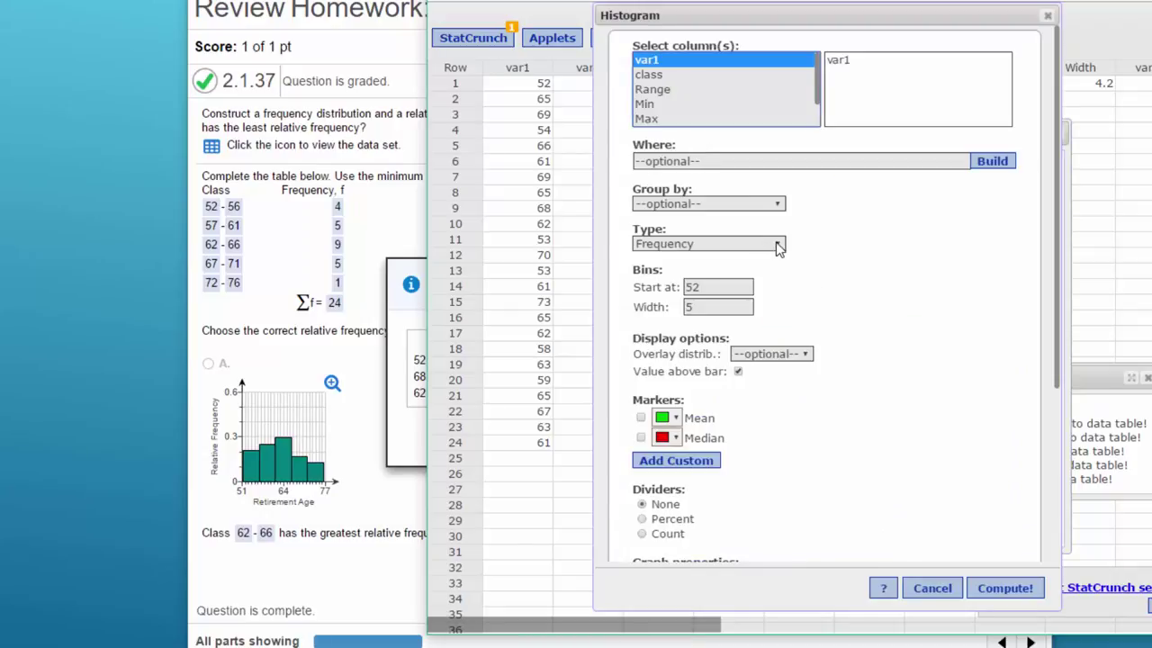
{"action": "left_click", "coordinate": [778, 247]}
{"action": "left_click", "coordinate": [772, 274]}
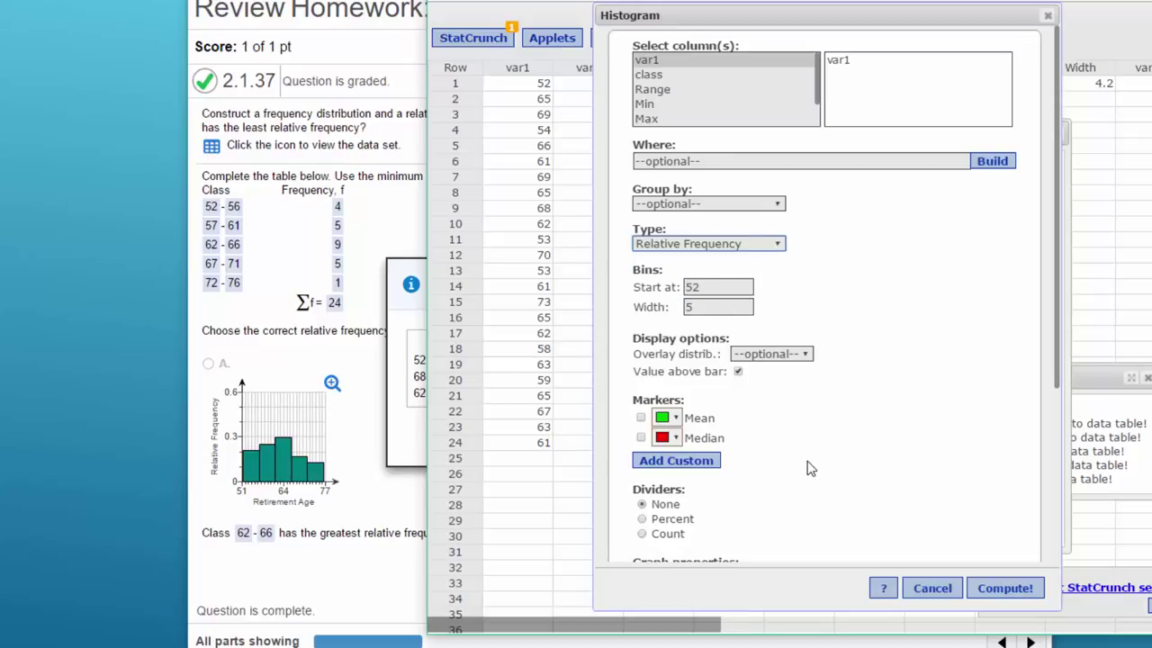
{"action": "scroll", "coordinate": [810, 461], "scroll_direction": "down", "scroll_amount": 2}
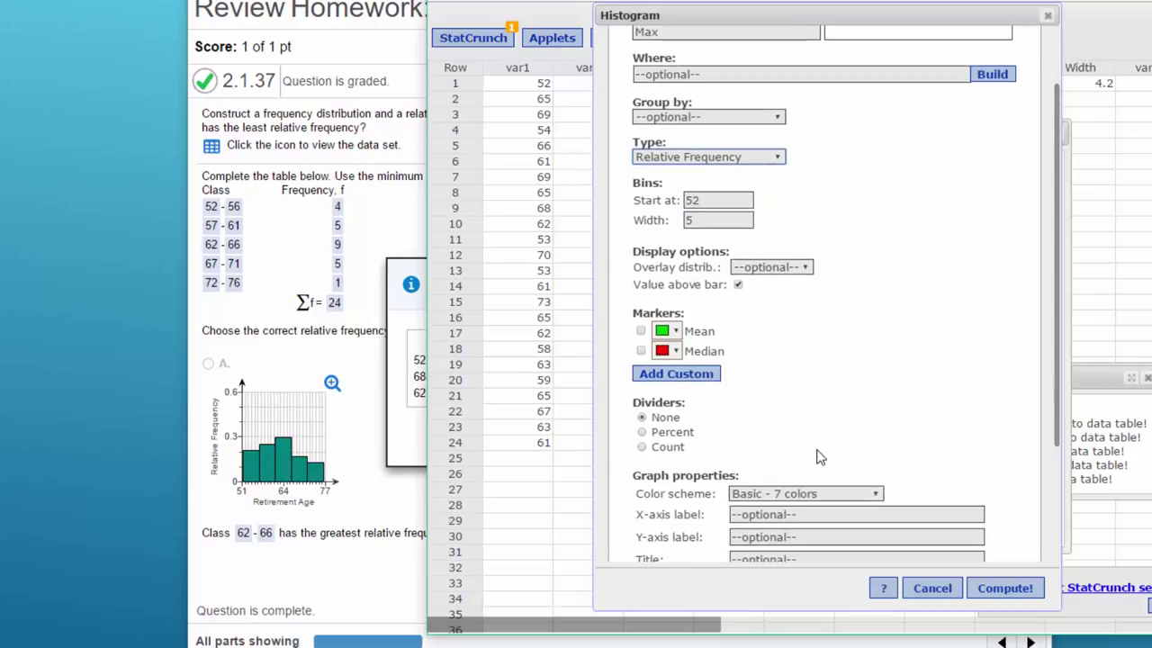
{"action": "left_click", "coordinate": [1015, 590]}
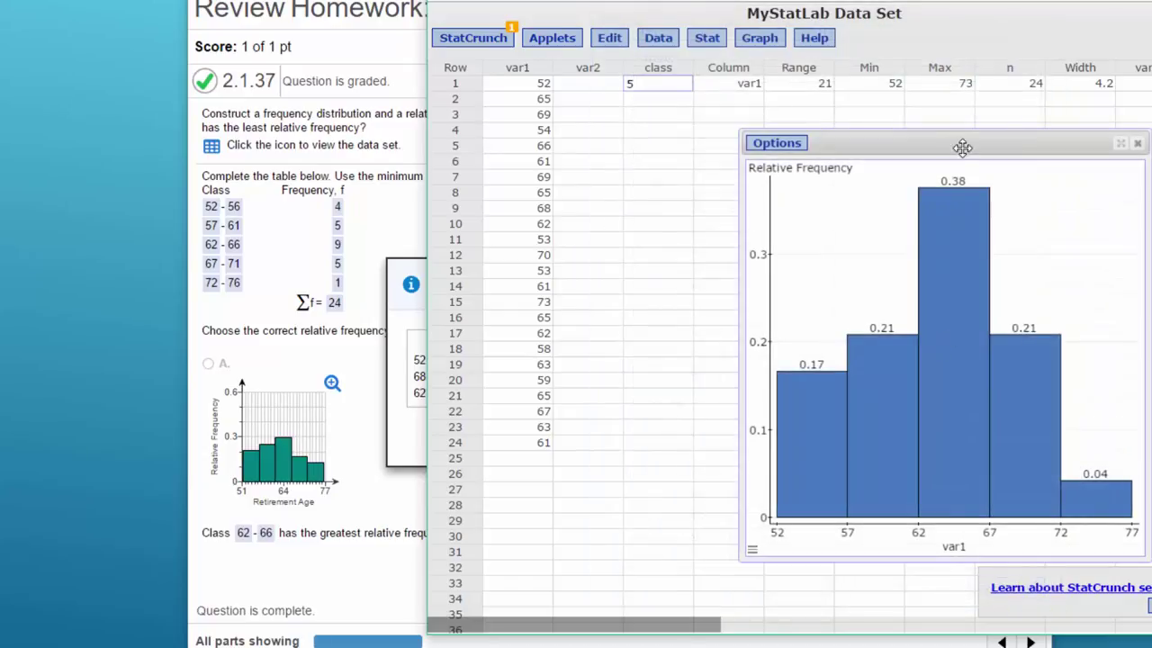
- Move the histogram and data windows aside to uncover the homework page
{"action": "left_click_drag", "start_coordinate": [961, 144], "coordinate": [700, 68]}
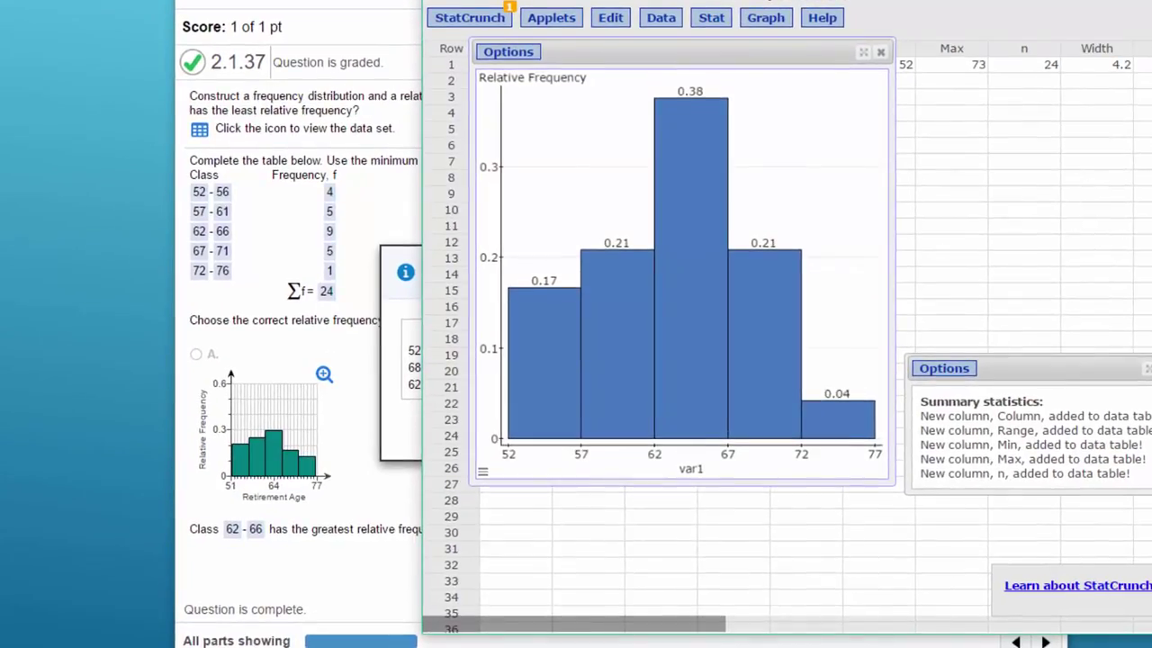
{"action": "left_click_drag", "start_coordinate": [630, 12], "coordinate": [845, 13]}
{"action": "left_click_drag", "start_coordinate": [720, 5], "coordinate": [1003, 4]}
- Place the homework question beside the StatCrunch histogram to compare with answer choice C
{"action": "left_click", "coordinate": [833, 266]}
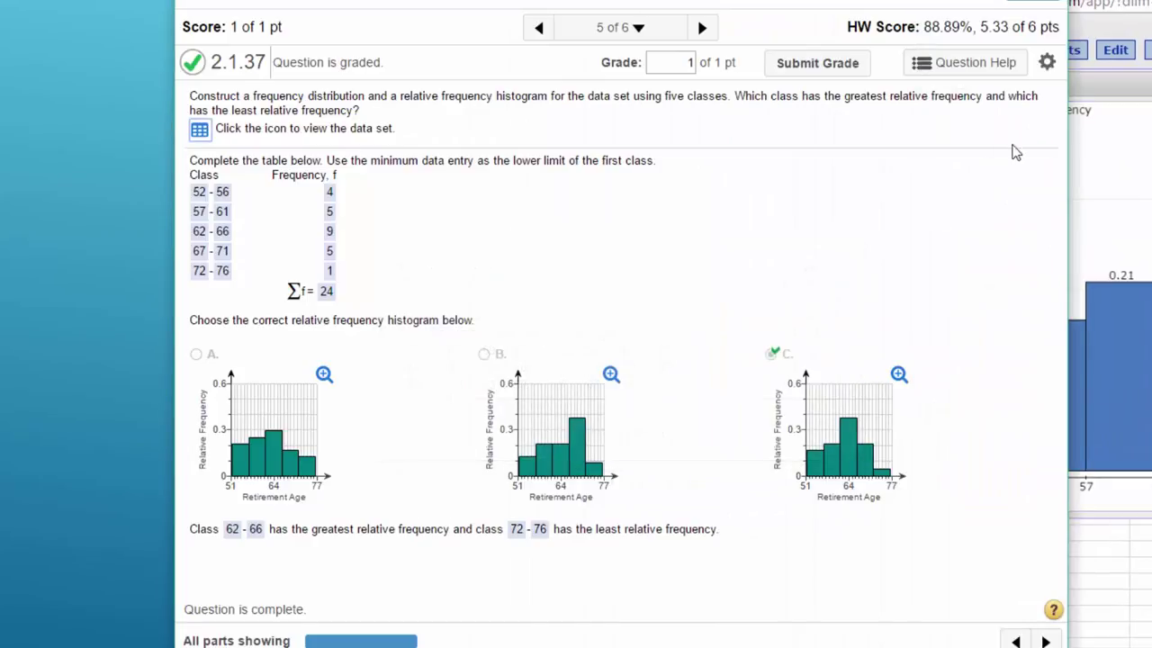
{"action": "left_click_drag", "start_coordinate": [621, 3], "coordinate": [348, 0]}
{"action": "left_click_drag", "start_coordinate": [1003, 5], "coordinate": [831, 0]}
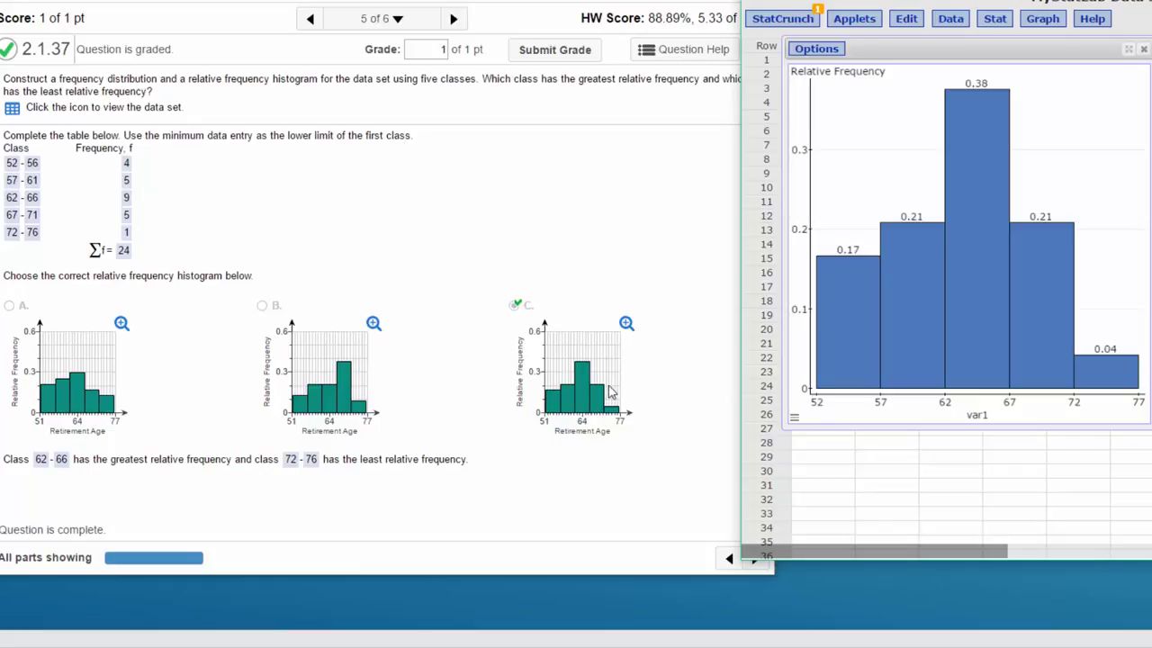
{"action": "left_click", "coordinate": [627, 322]}
- Enlarge answer choice C's histogram to compare it, then close it, leaving choice C marked
{"action": "left_click", "coordinate": [627, 322]}
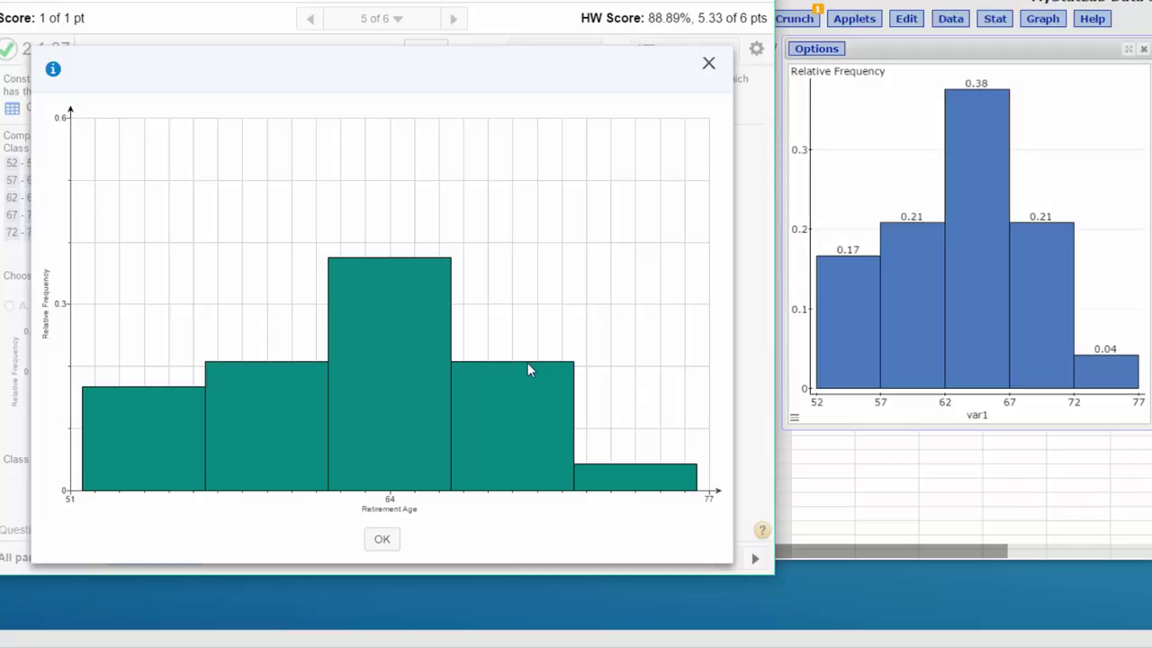
{"action": "left_click", "coordinate": [708, 66]}
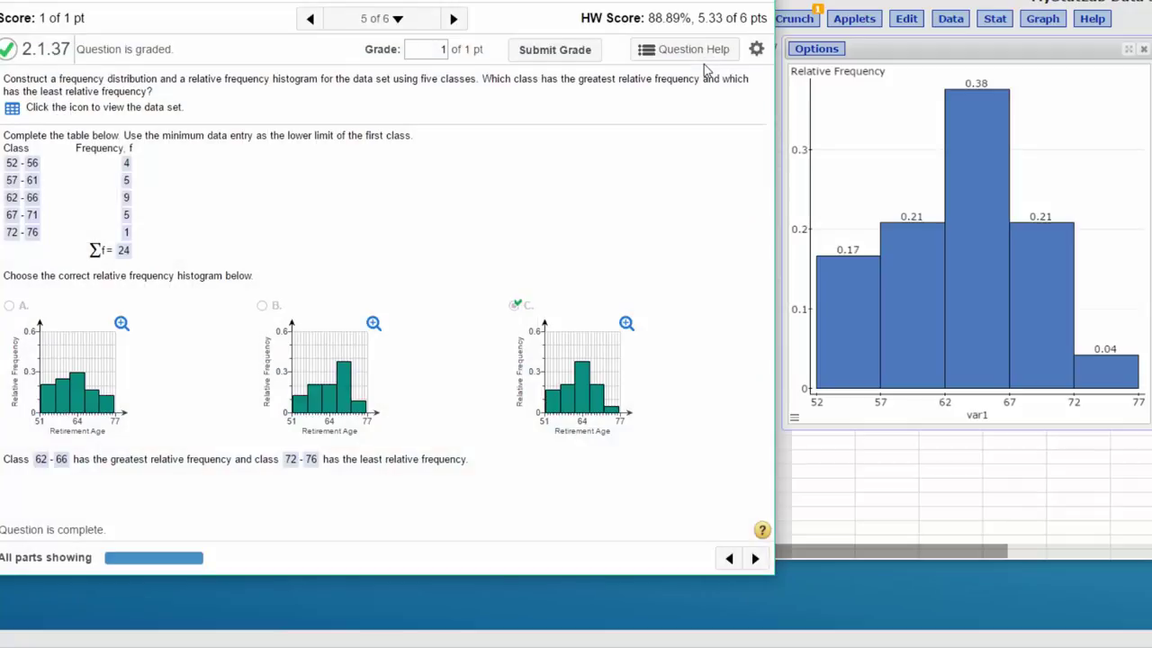